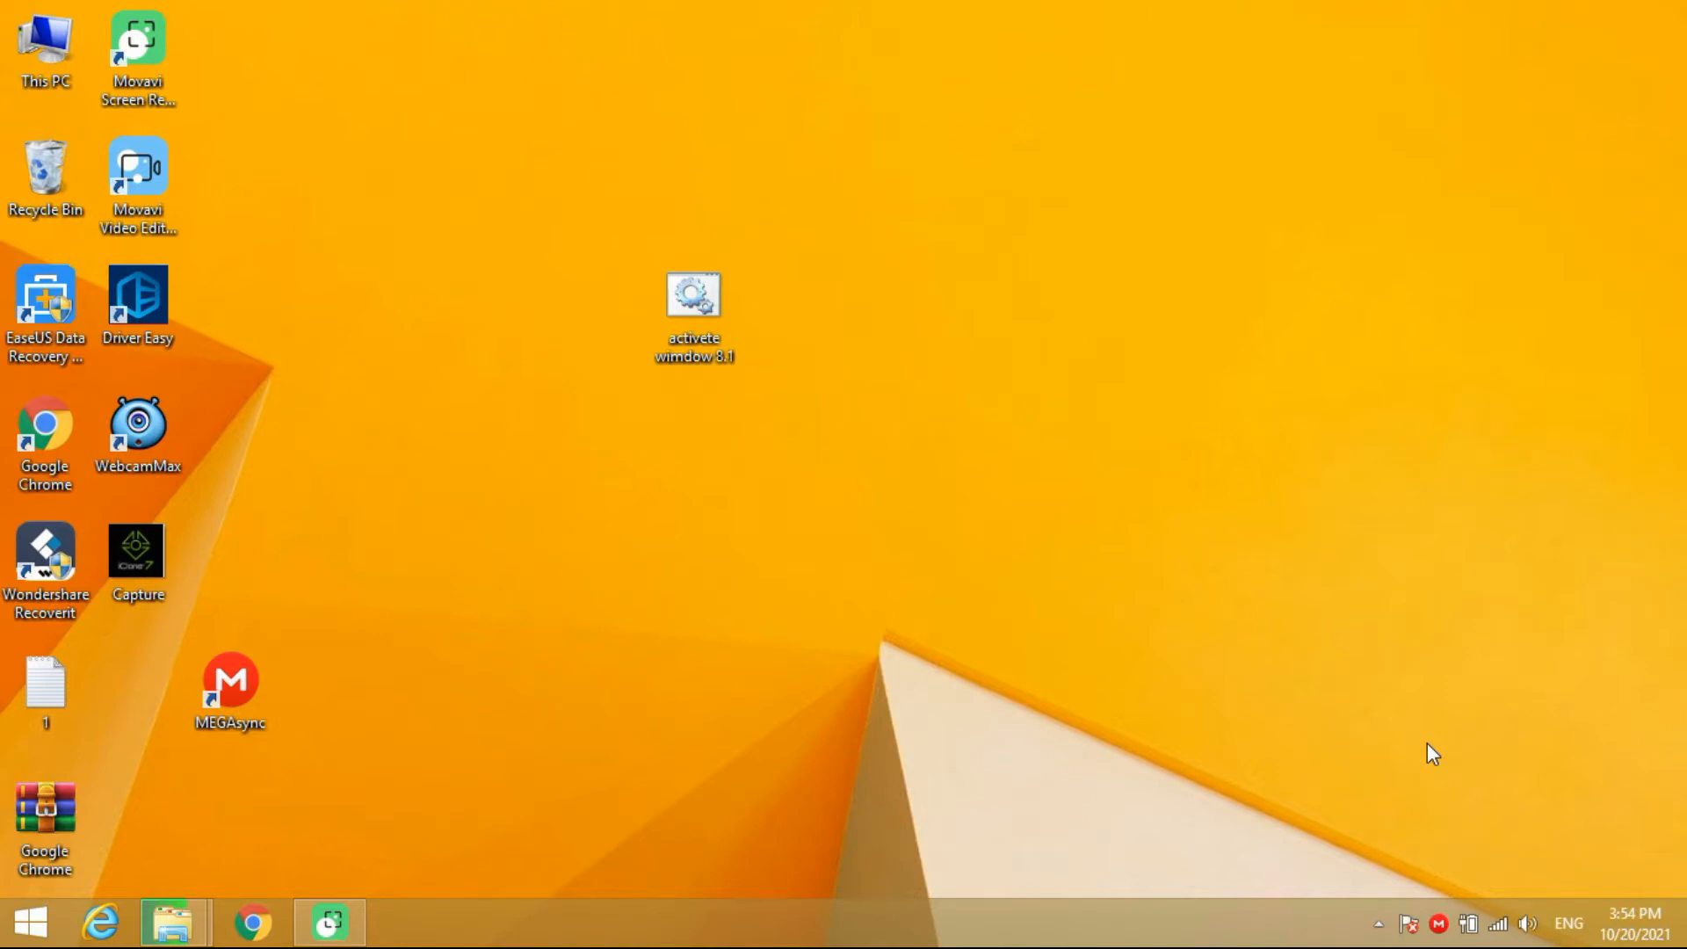
- Quick-format the ESD-USB (E:) drive as FAT32 with 8192-byte allocation units and the label ESD-USB, and close the This PC window
right_click(604, 538)
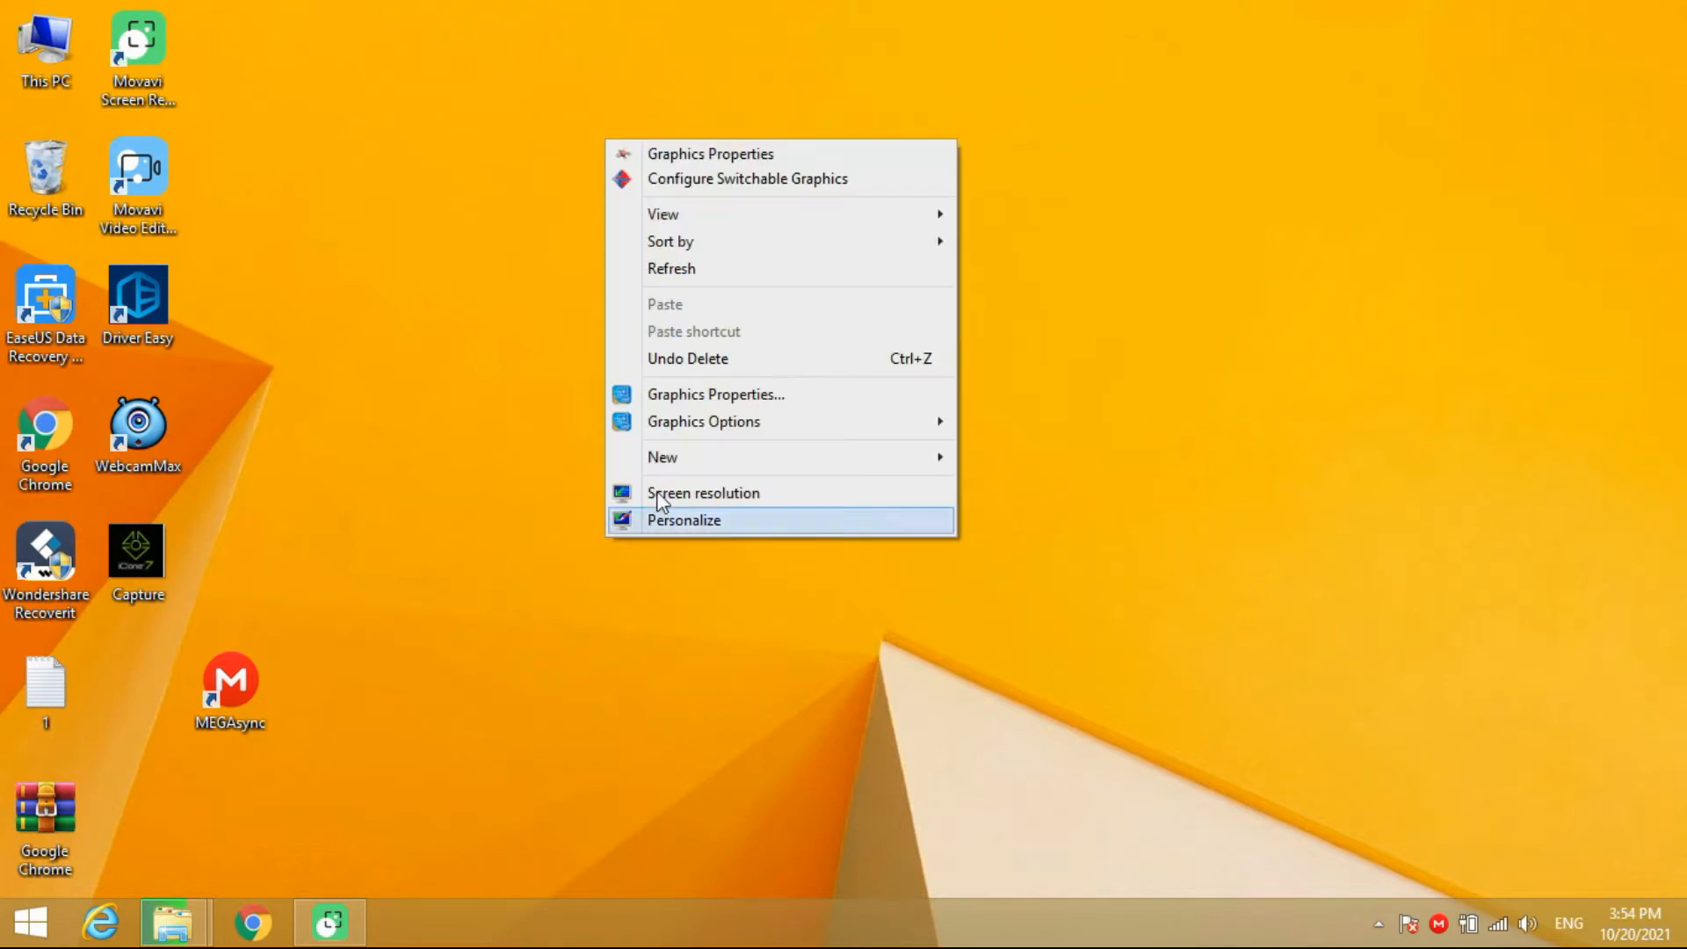
left_click(732, 276)
double_click(39, 65)
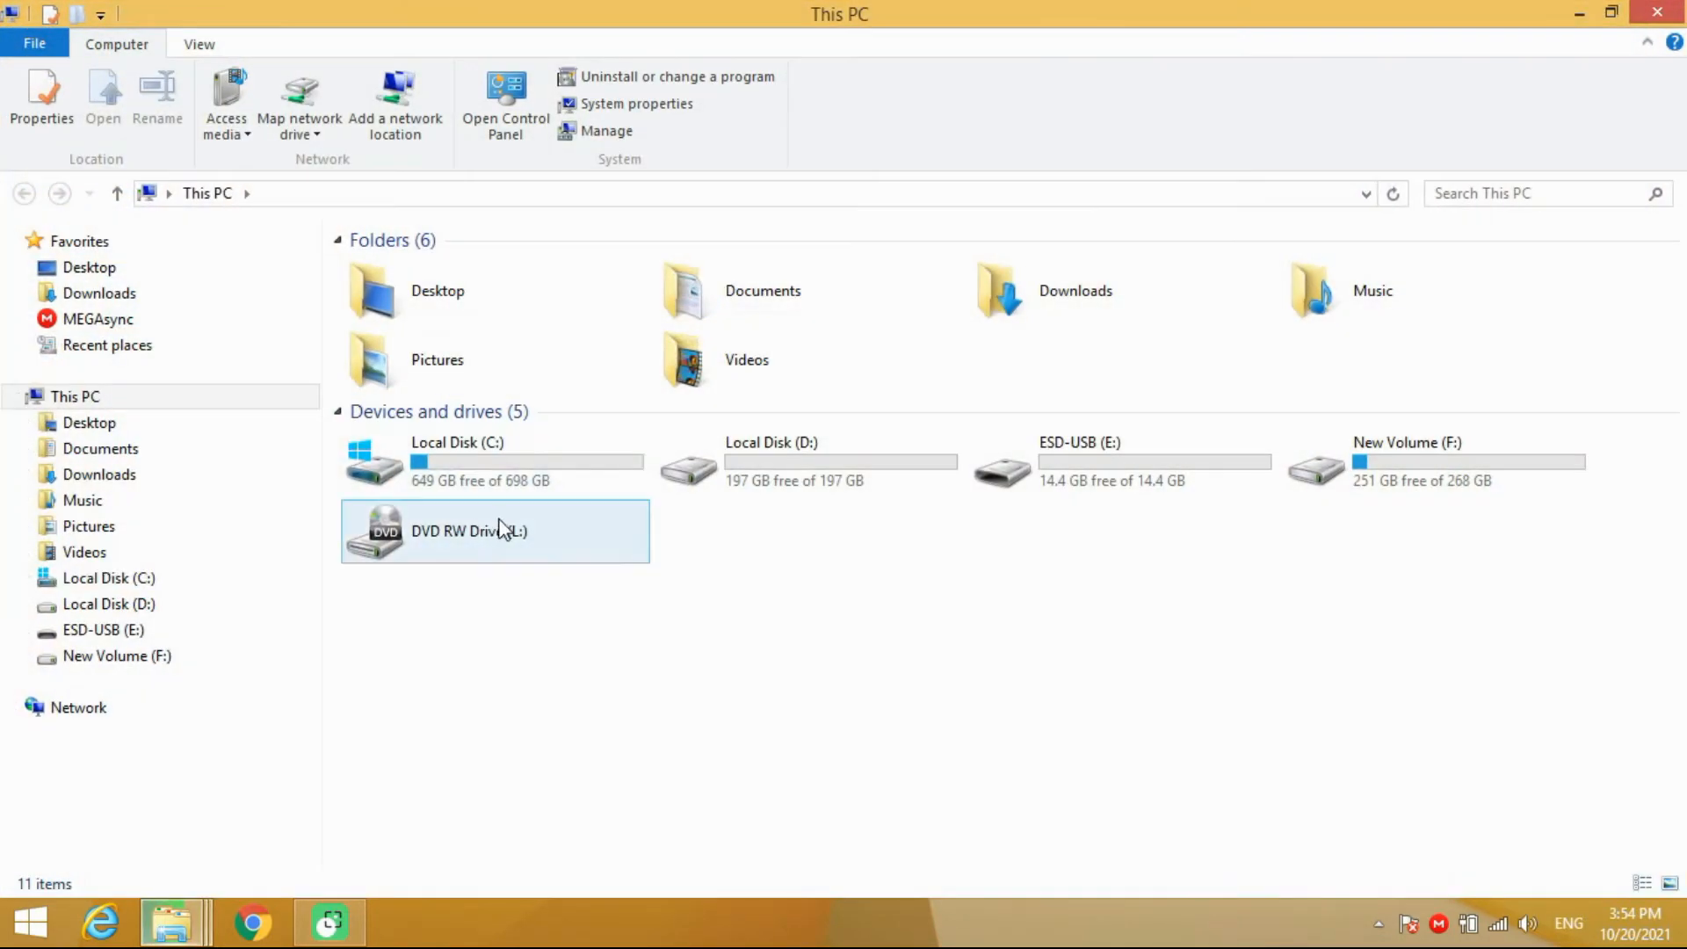
left_click(1103, 446)
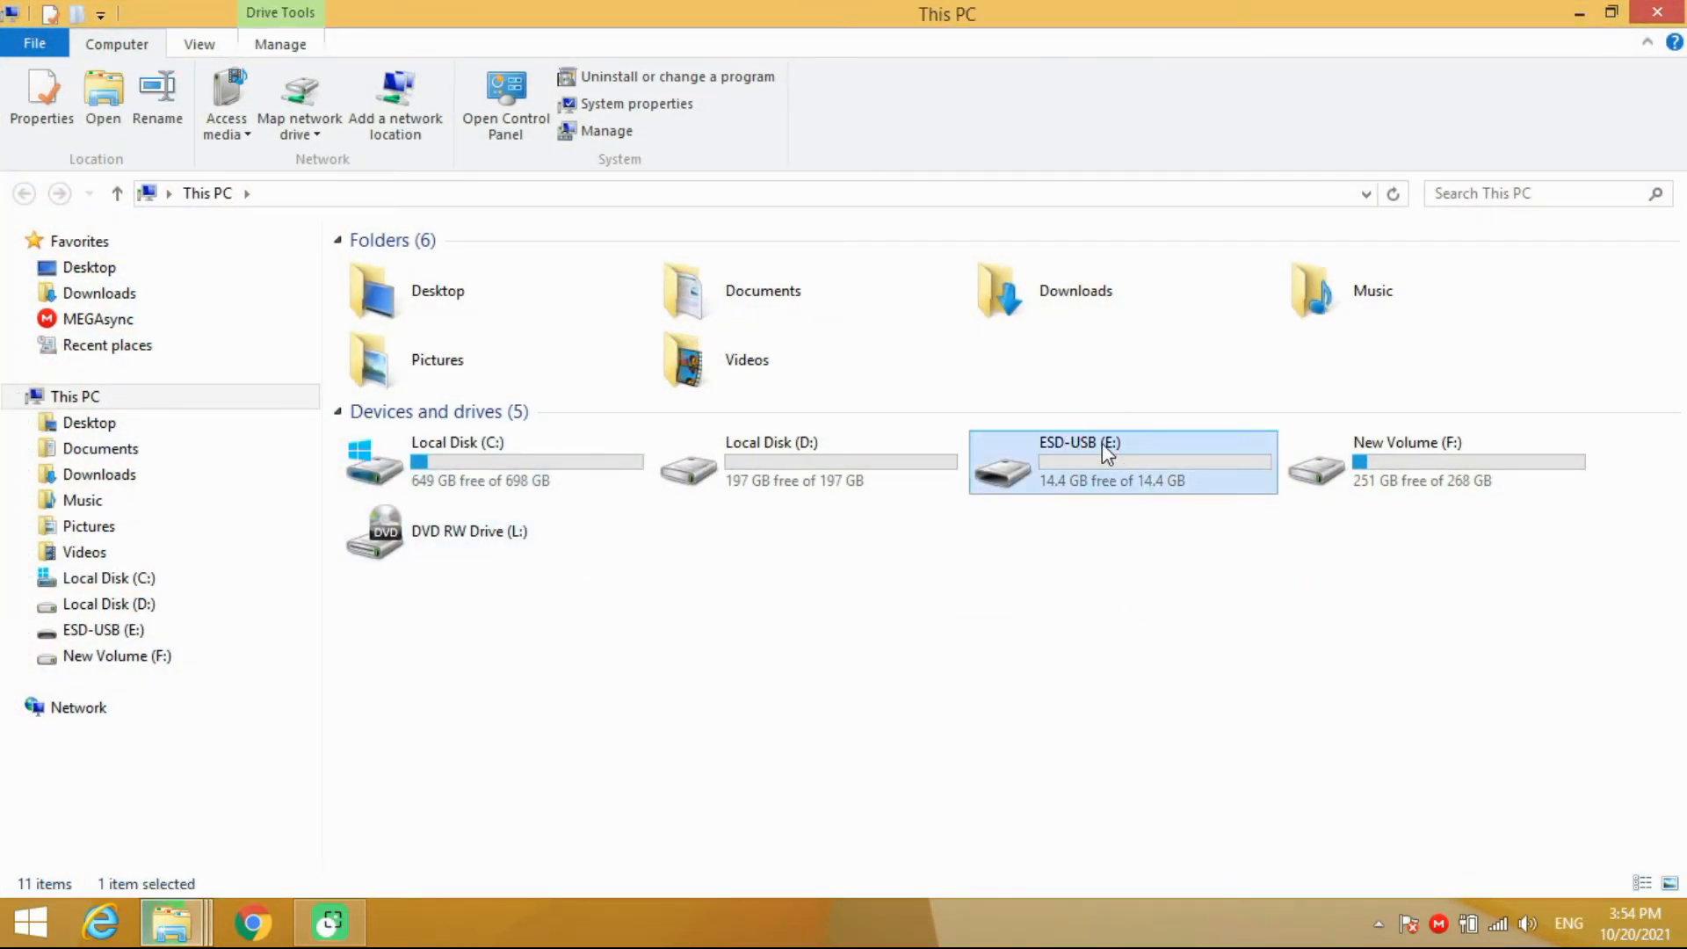
right_click(1104, 447)
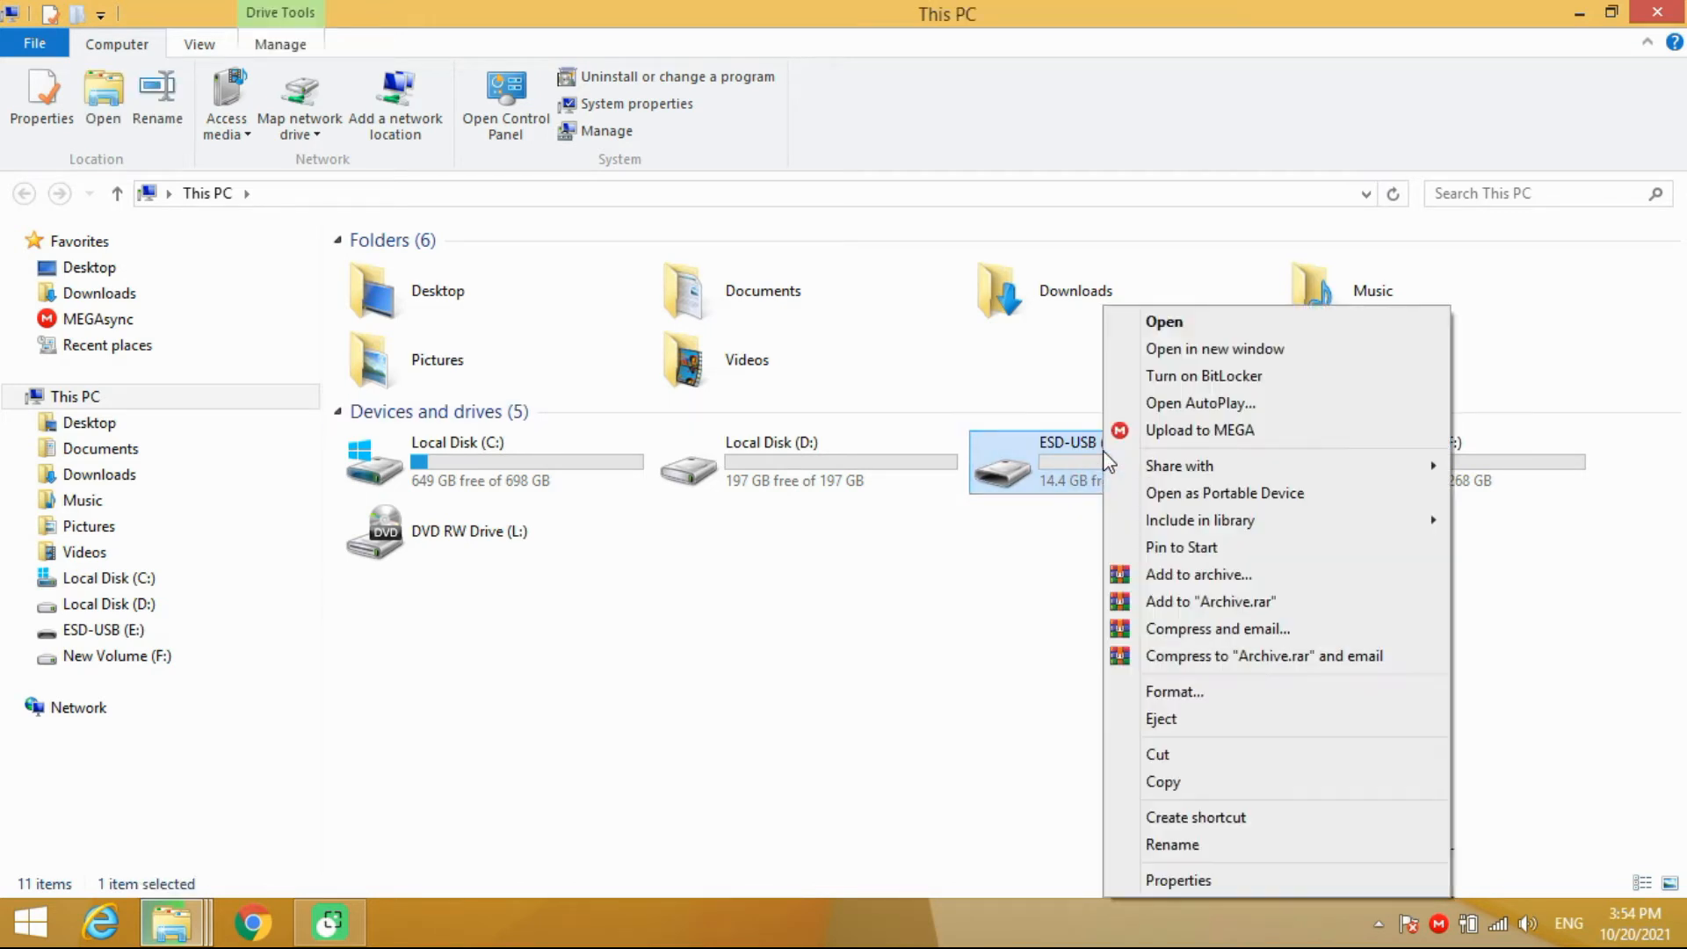
left_click(1174, 692)
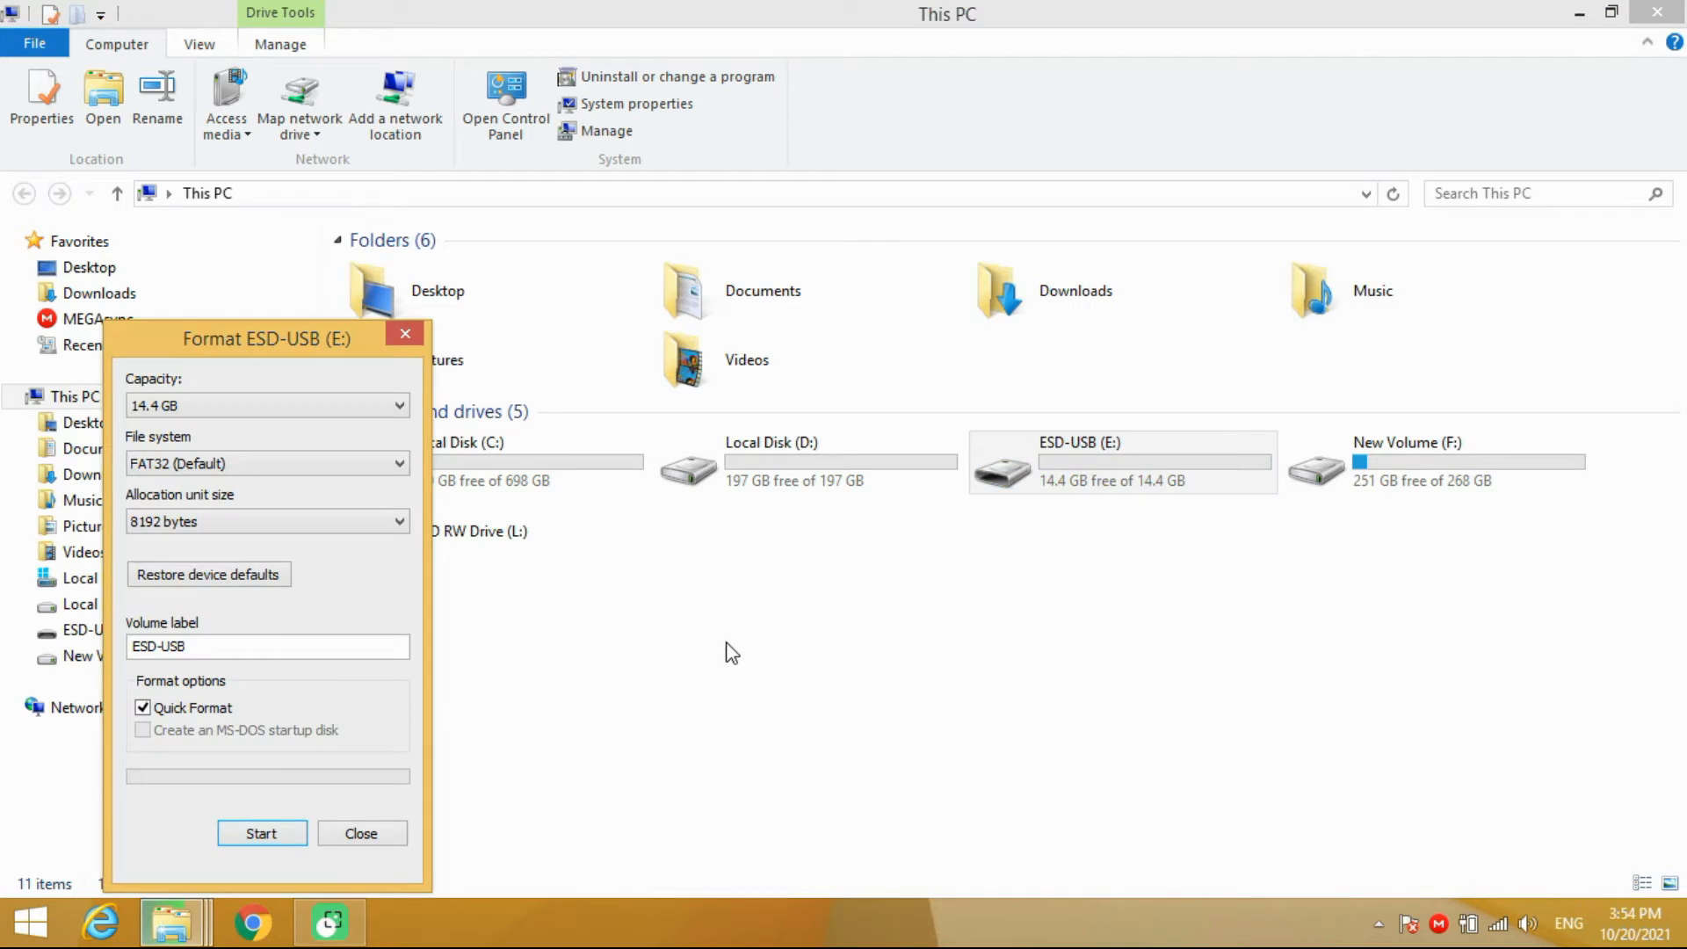
left_click_drag(215, 336, 590, 176)
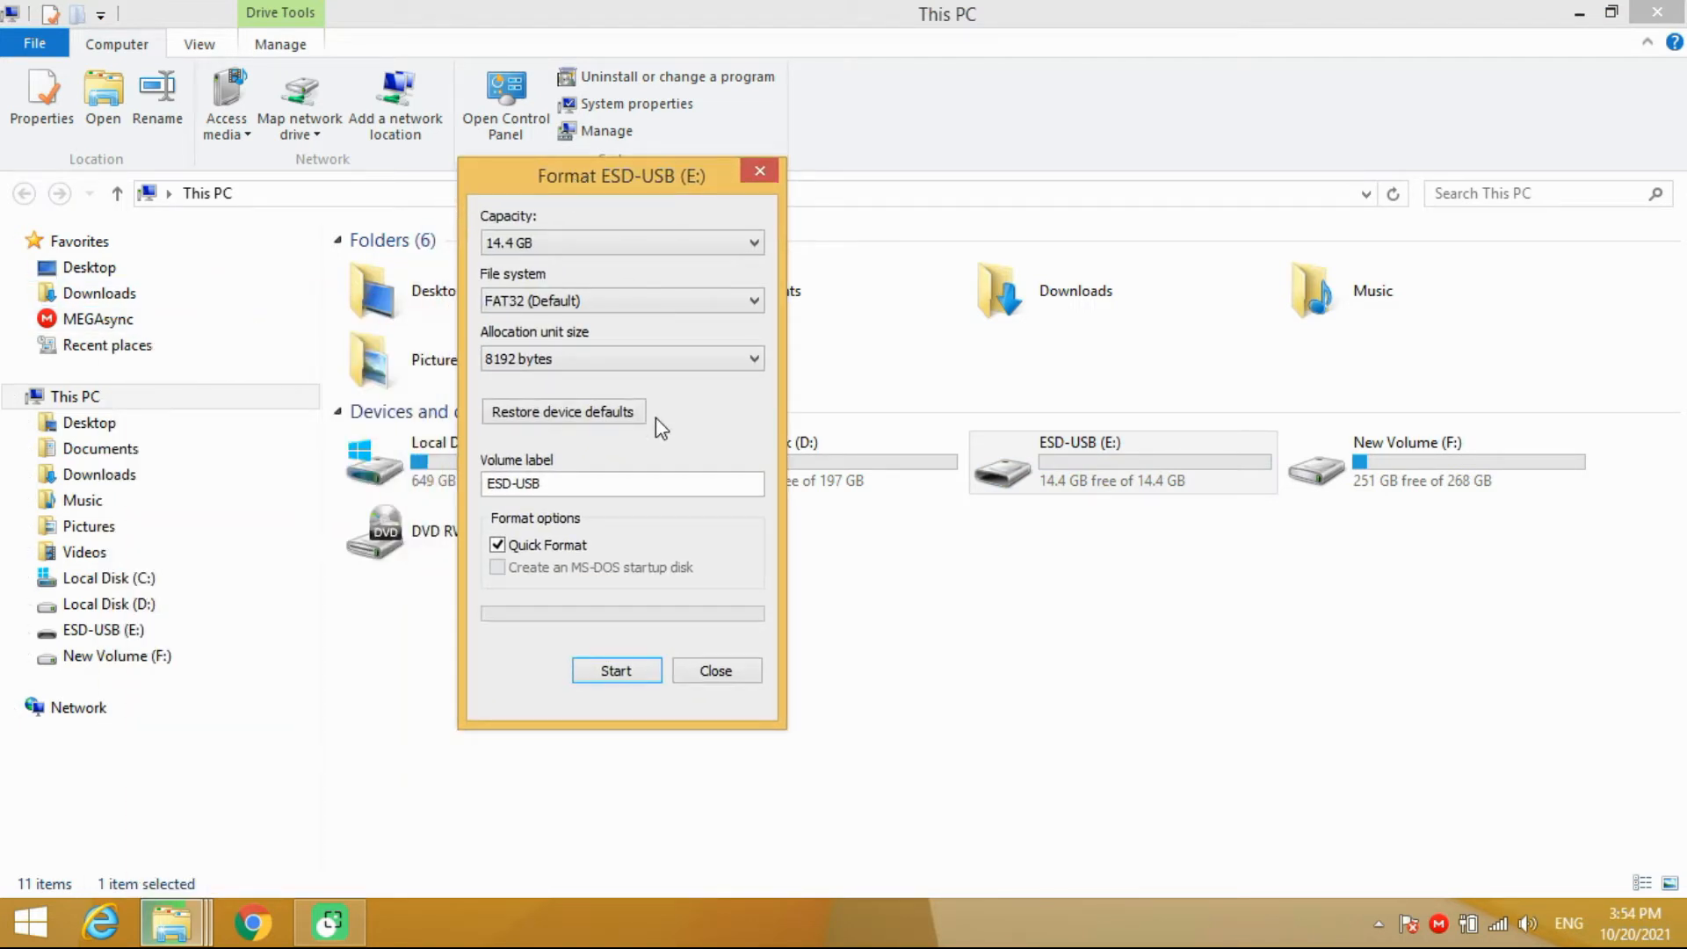
left_click(618, 672)
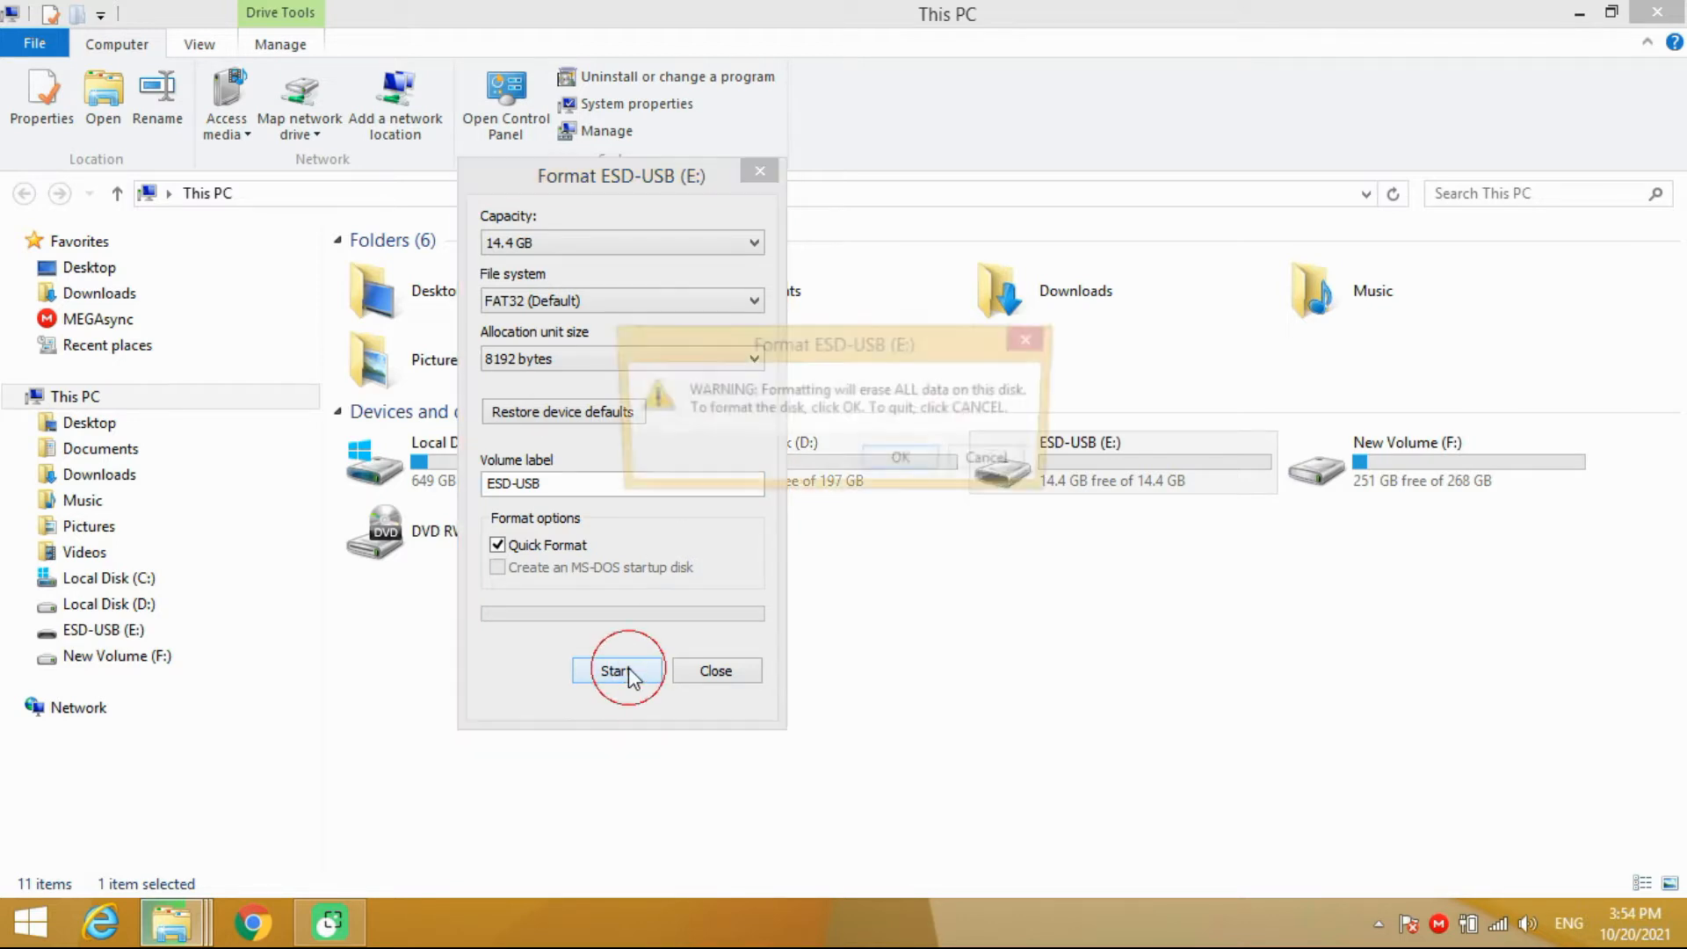
left_click(900, 472)
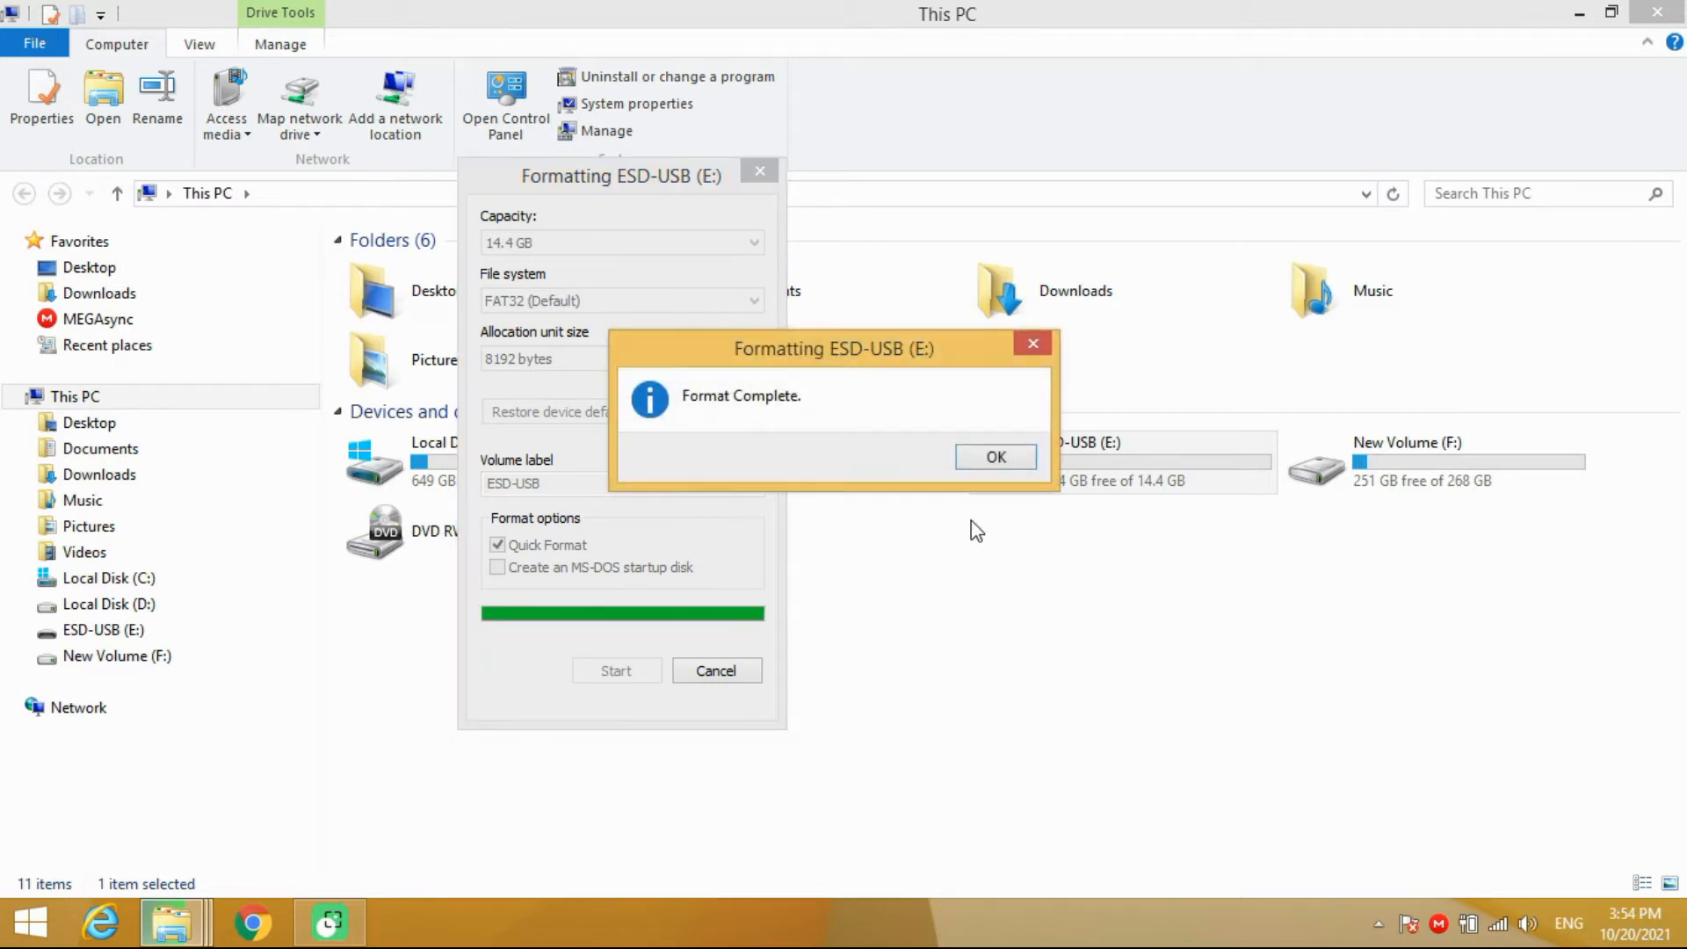
left_click(995, 457)
left_click(760, 173)
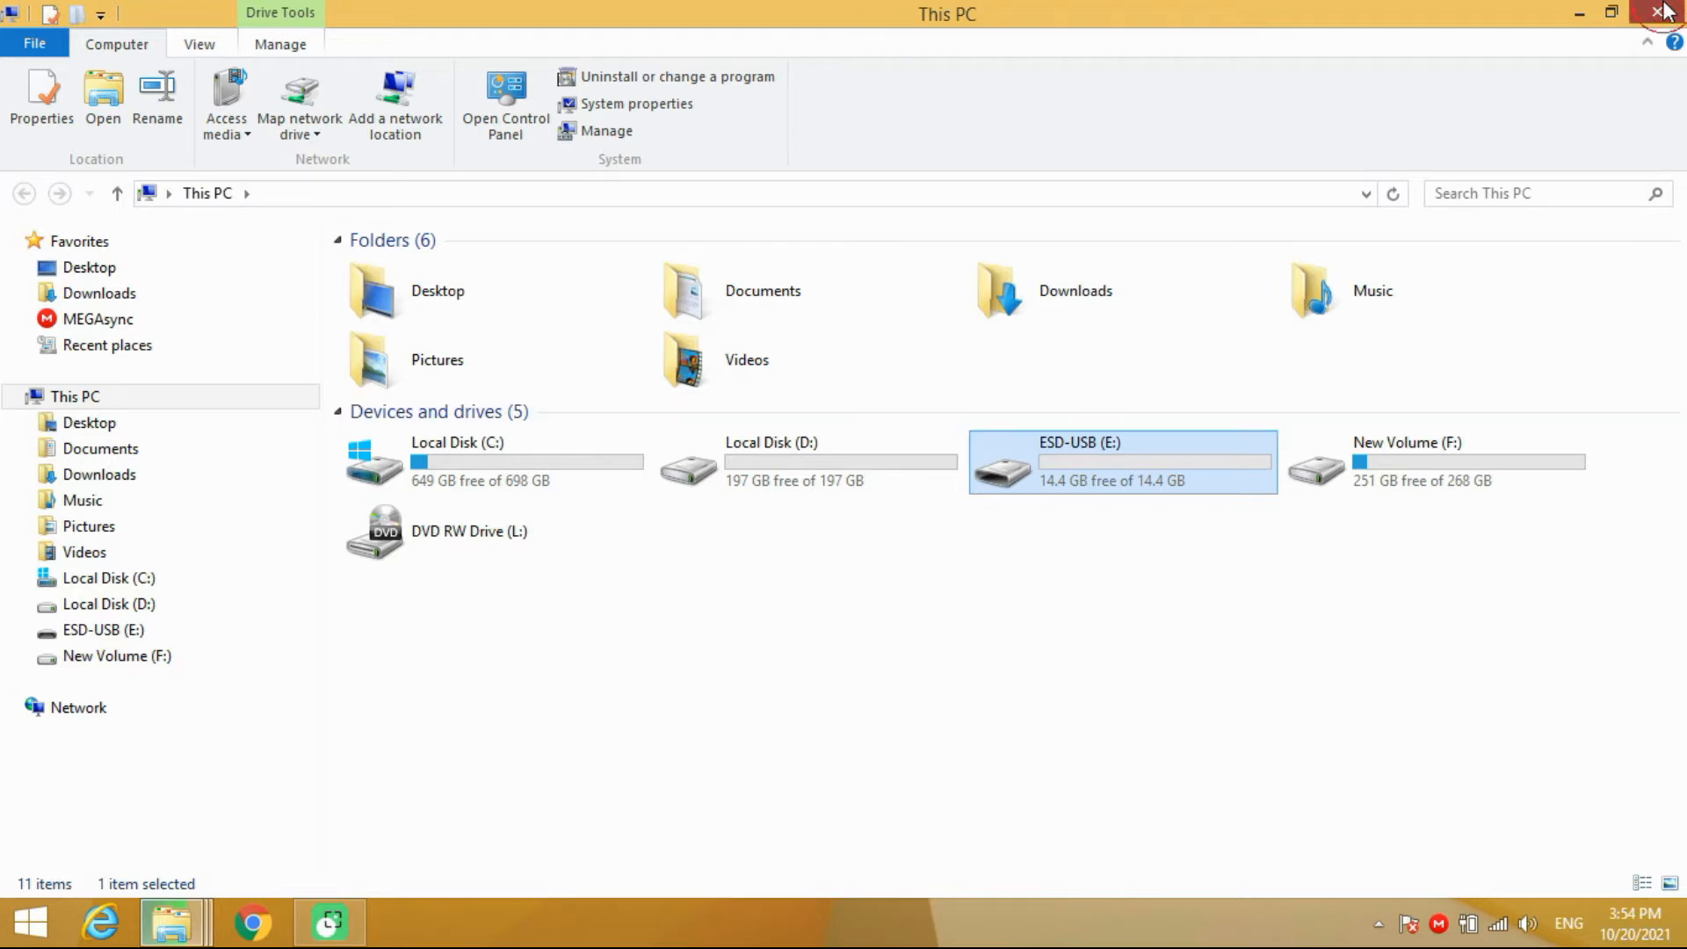
left_click(1660, 12)
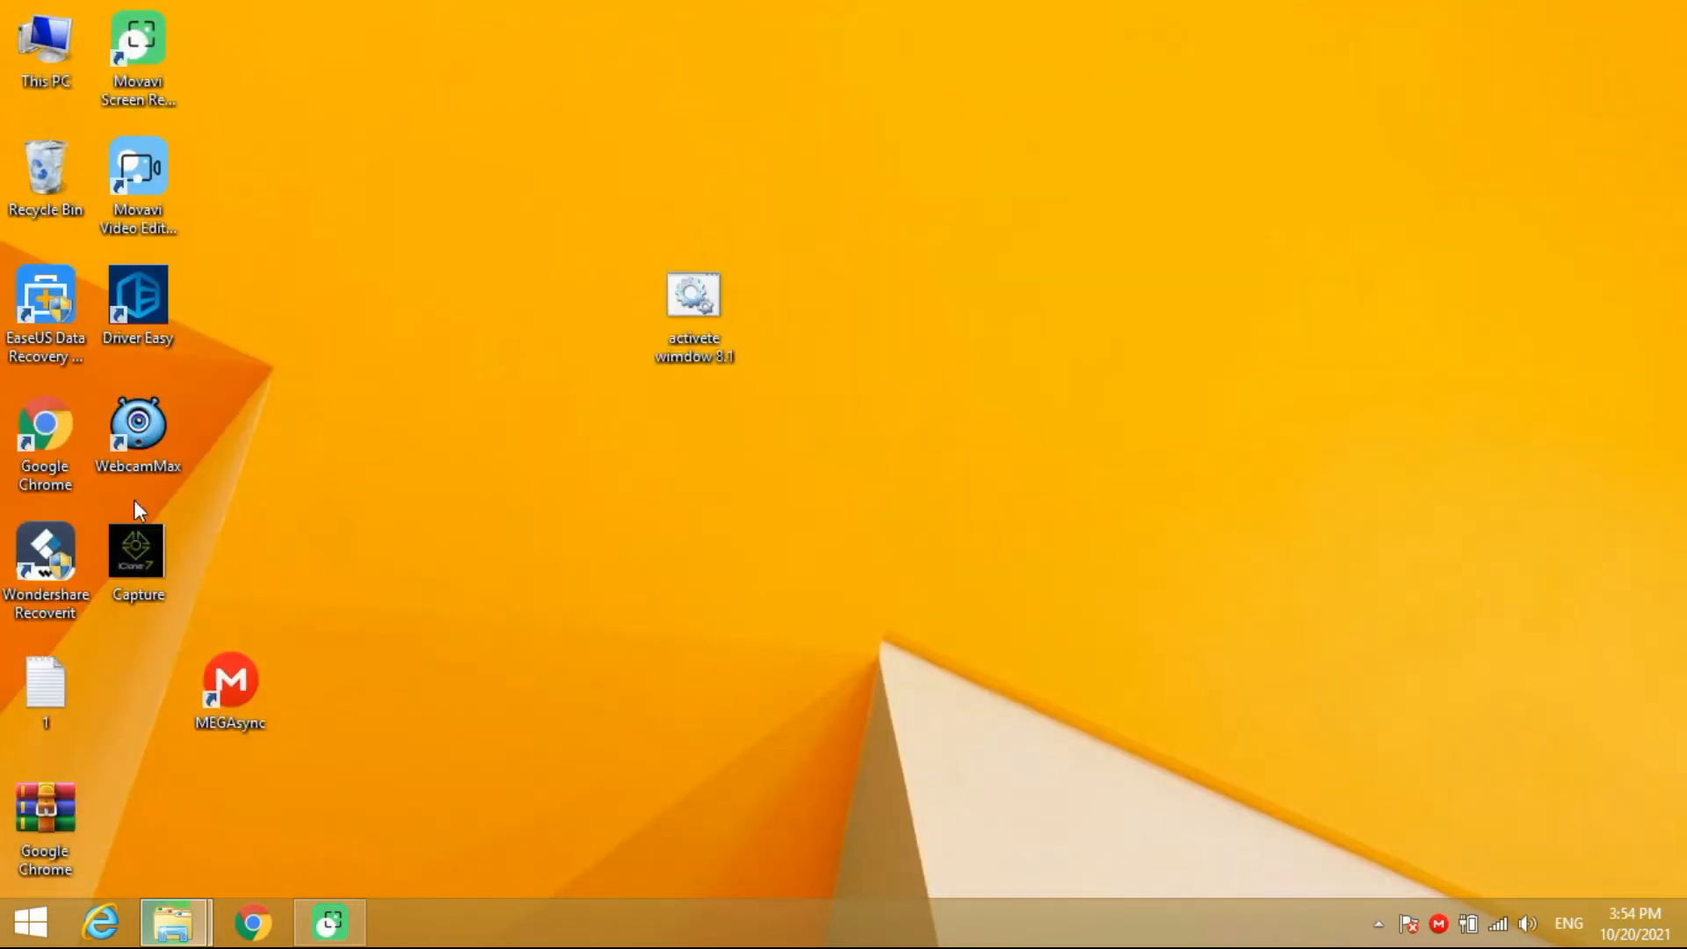
- Switch to Google Chrome and search the web for "download windows 10"
double_click(39, 402)
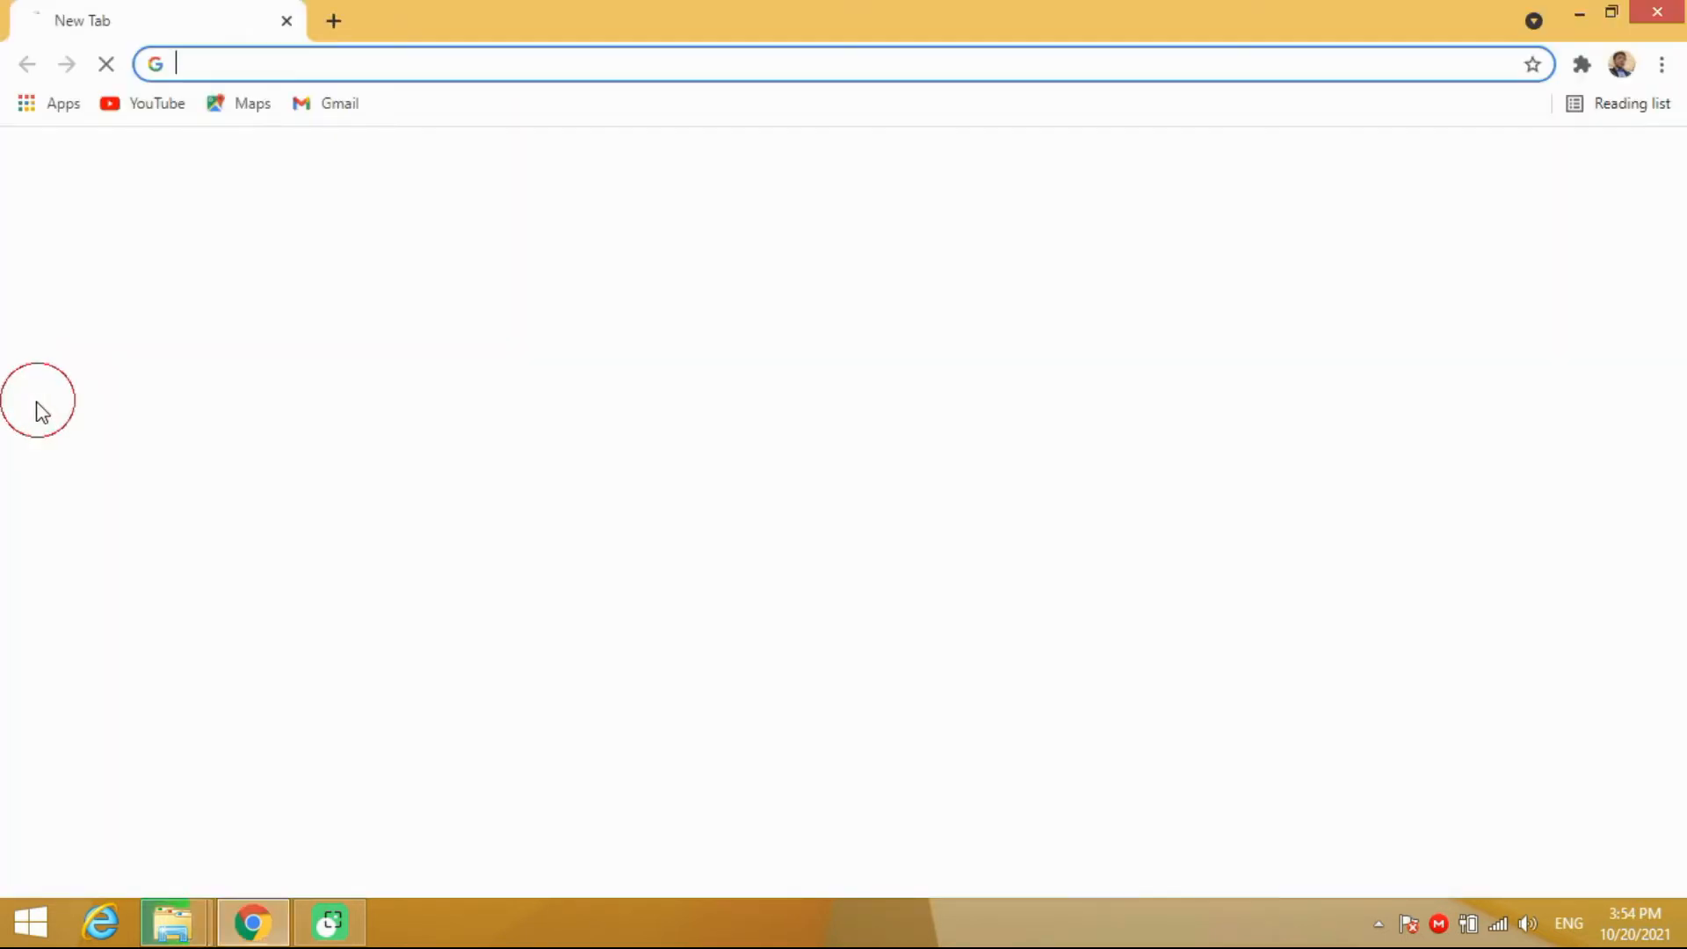
left_click(635, 70)
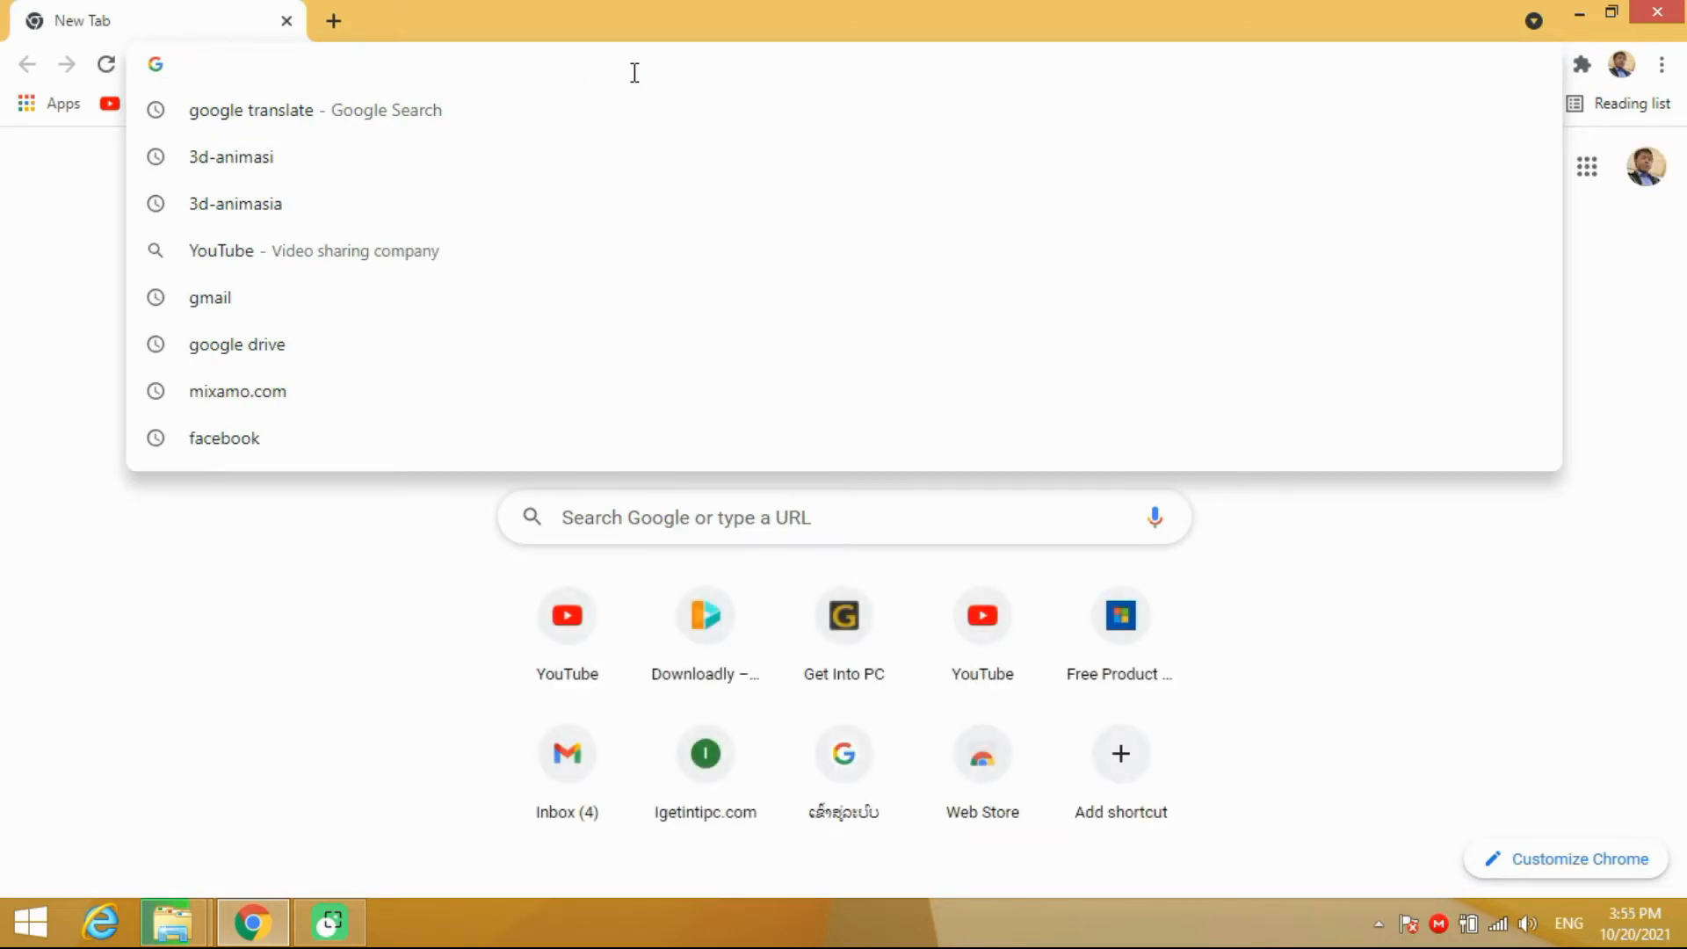
type("dow")
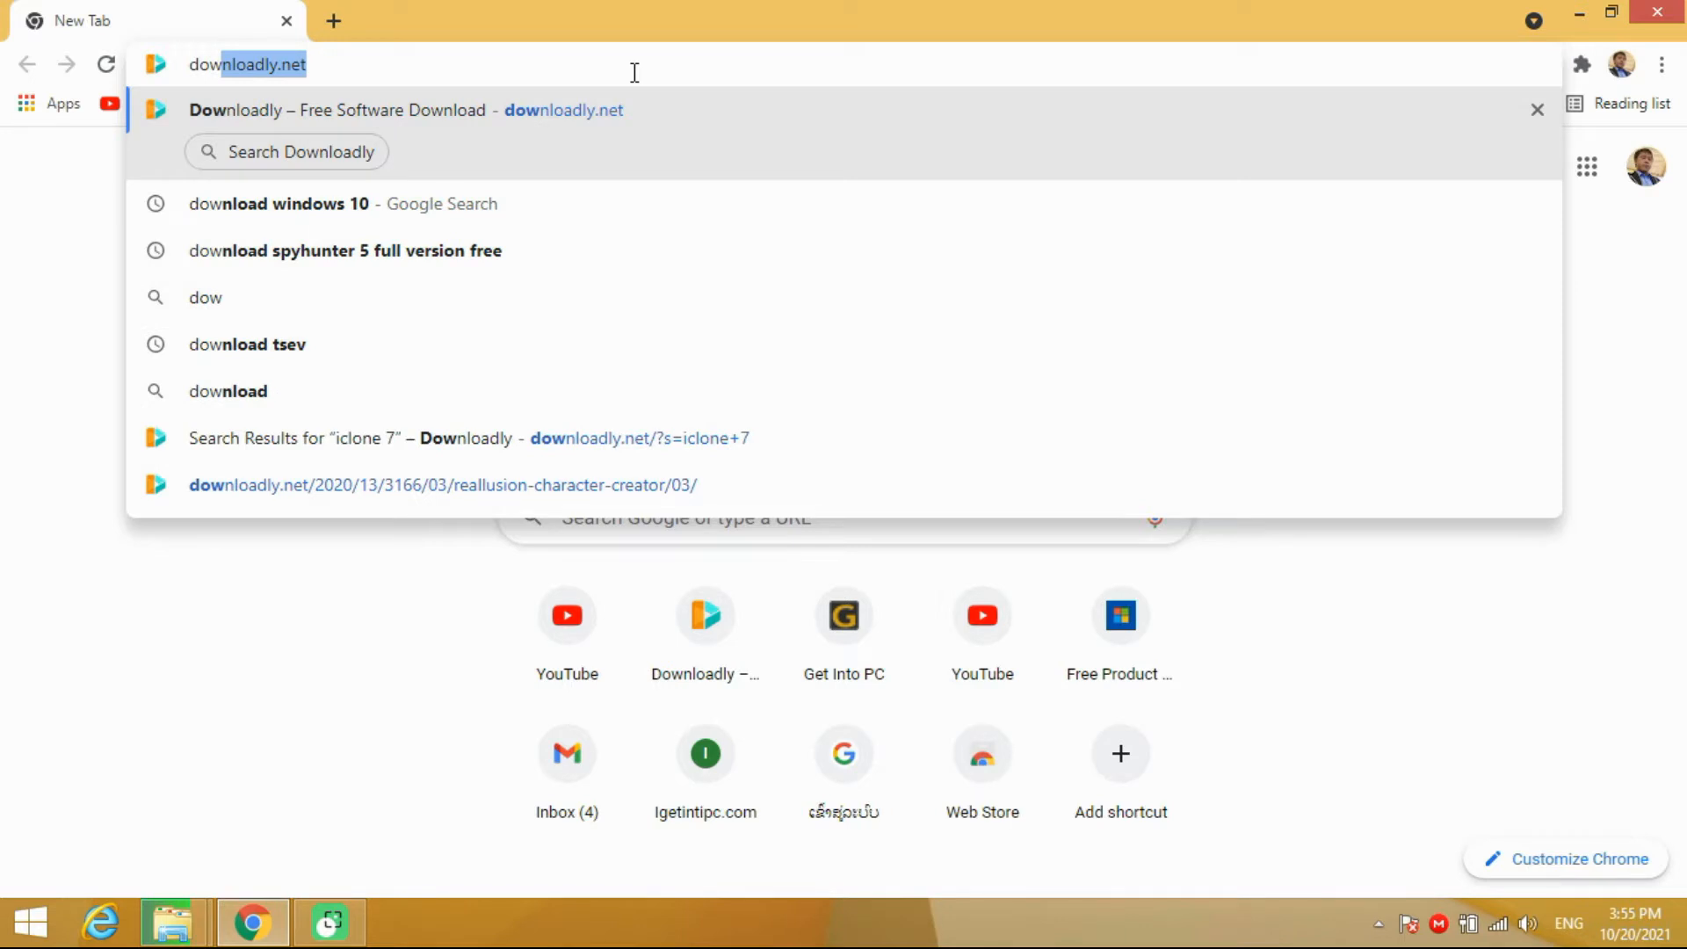
type("nlo")
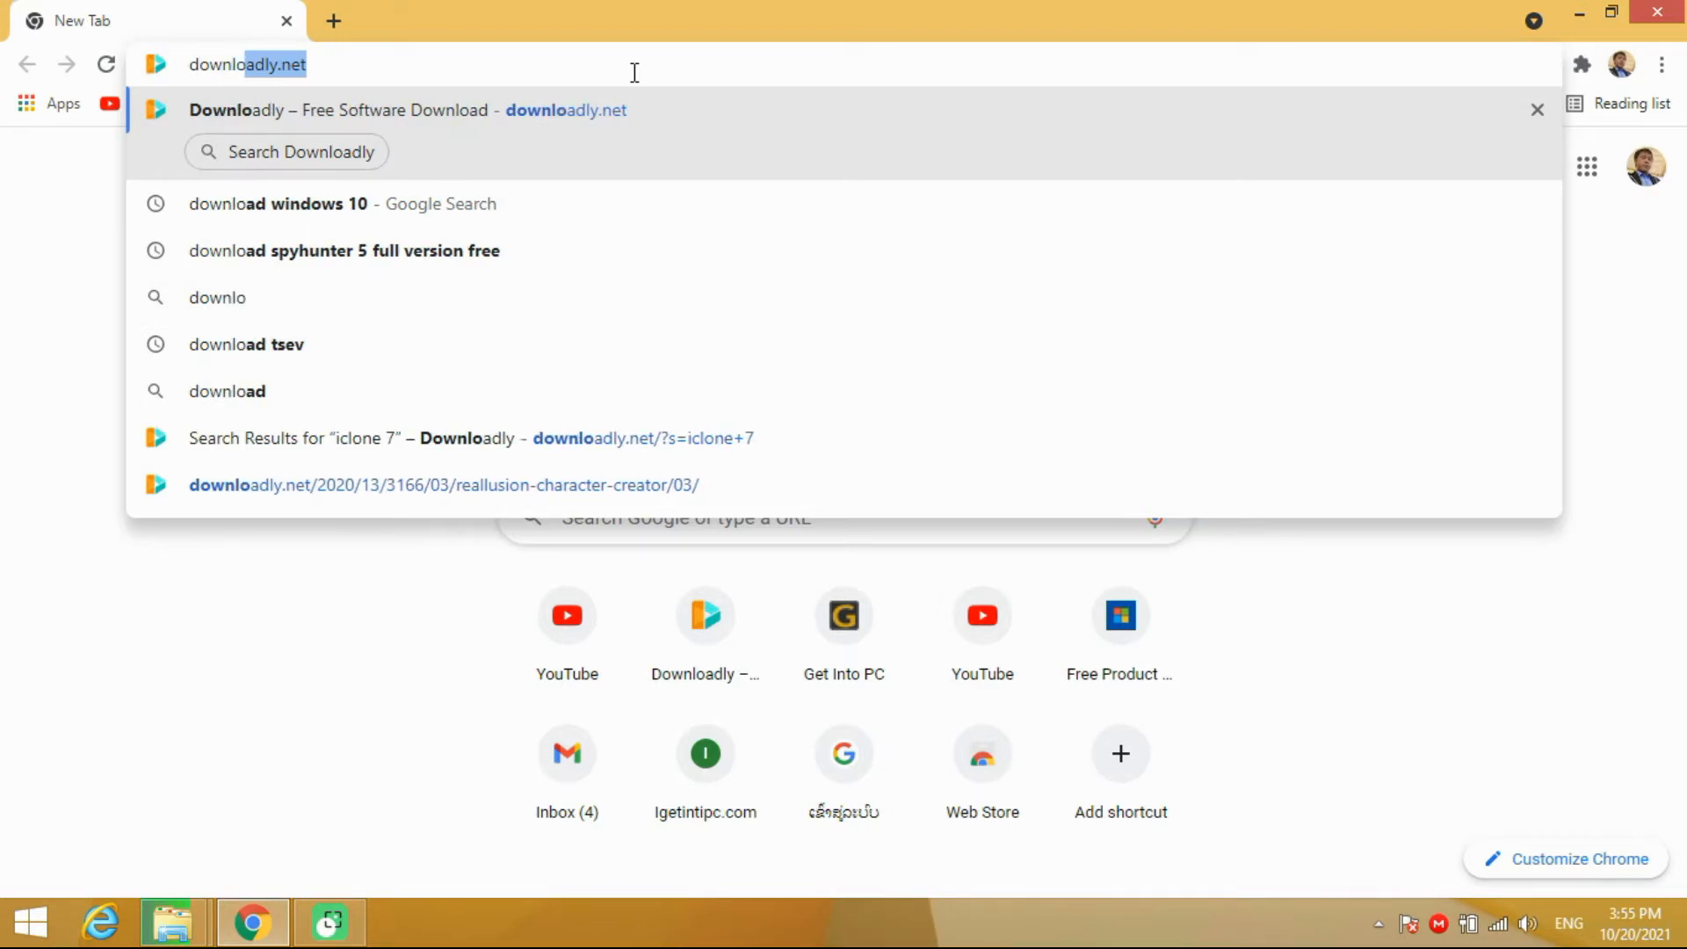
type("ad")
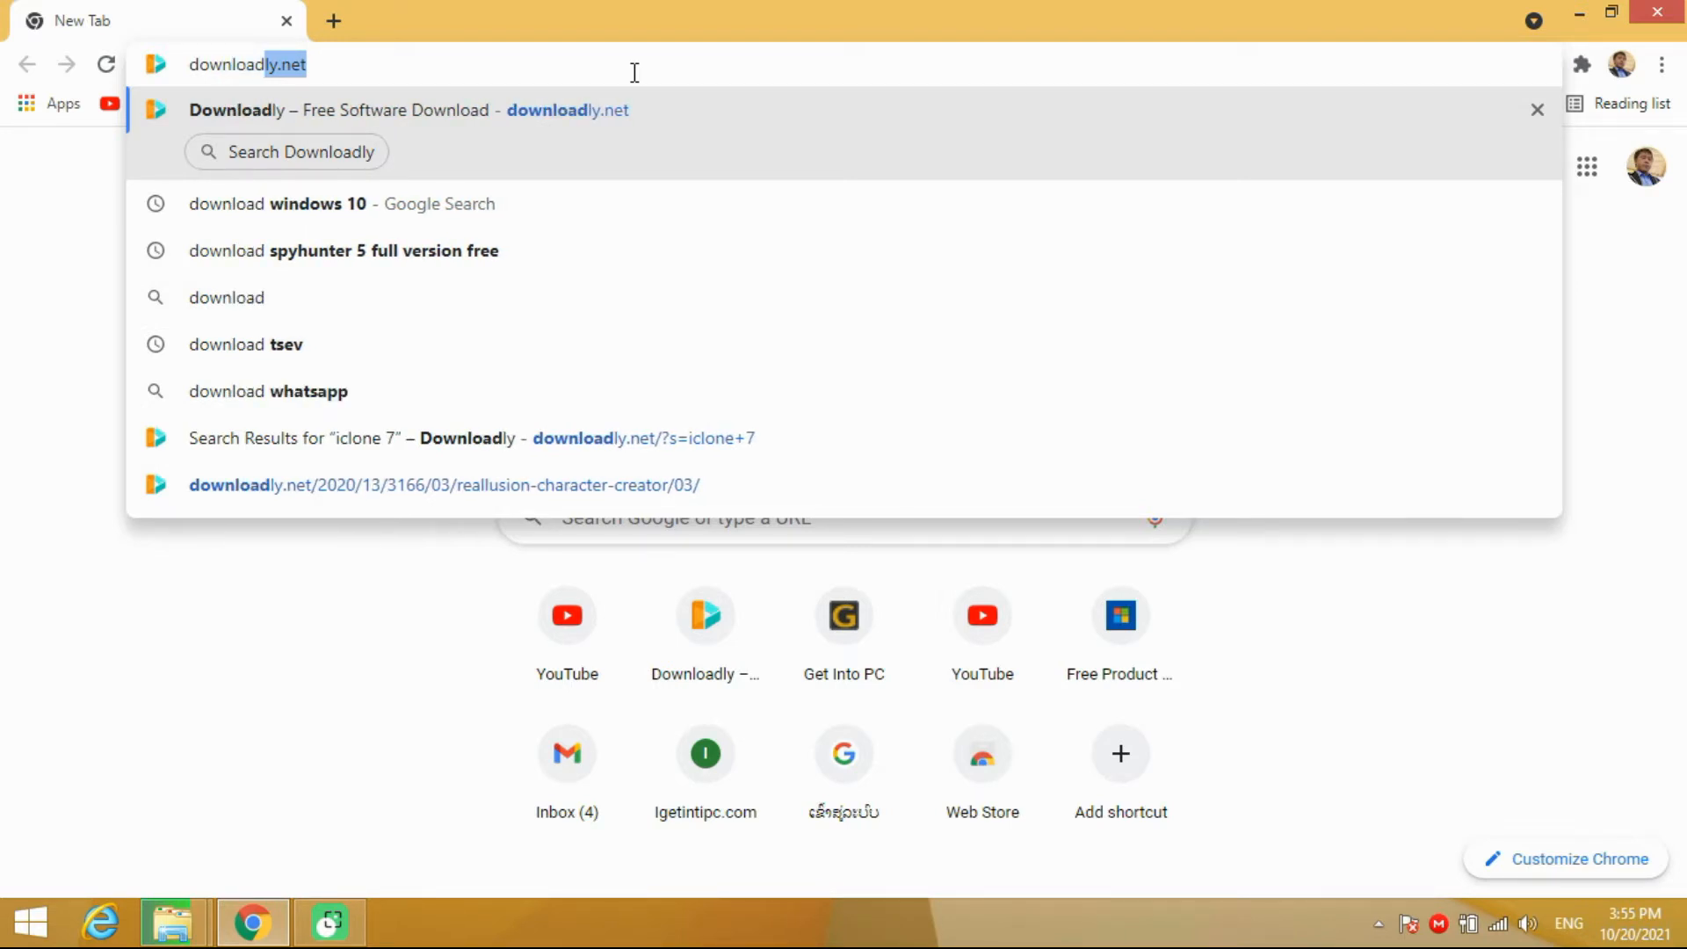
type(" w")
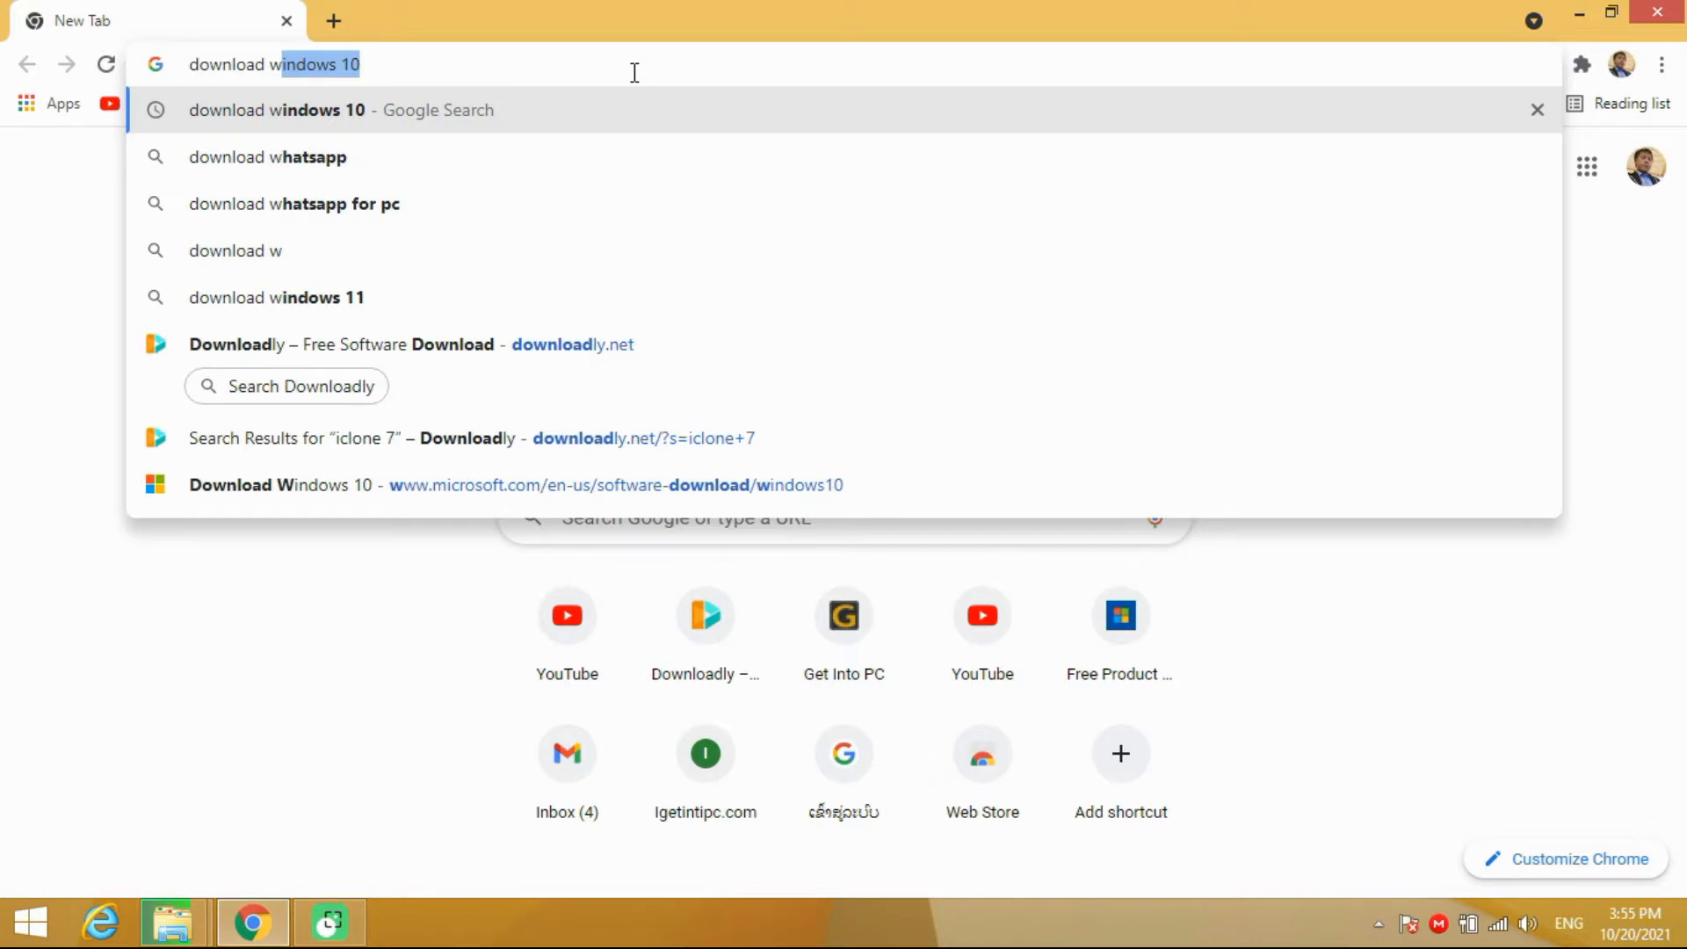
type("indown")
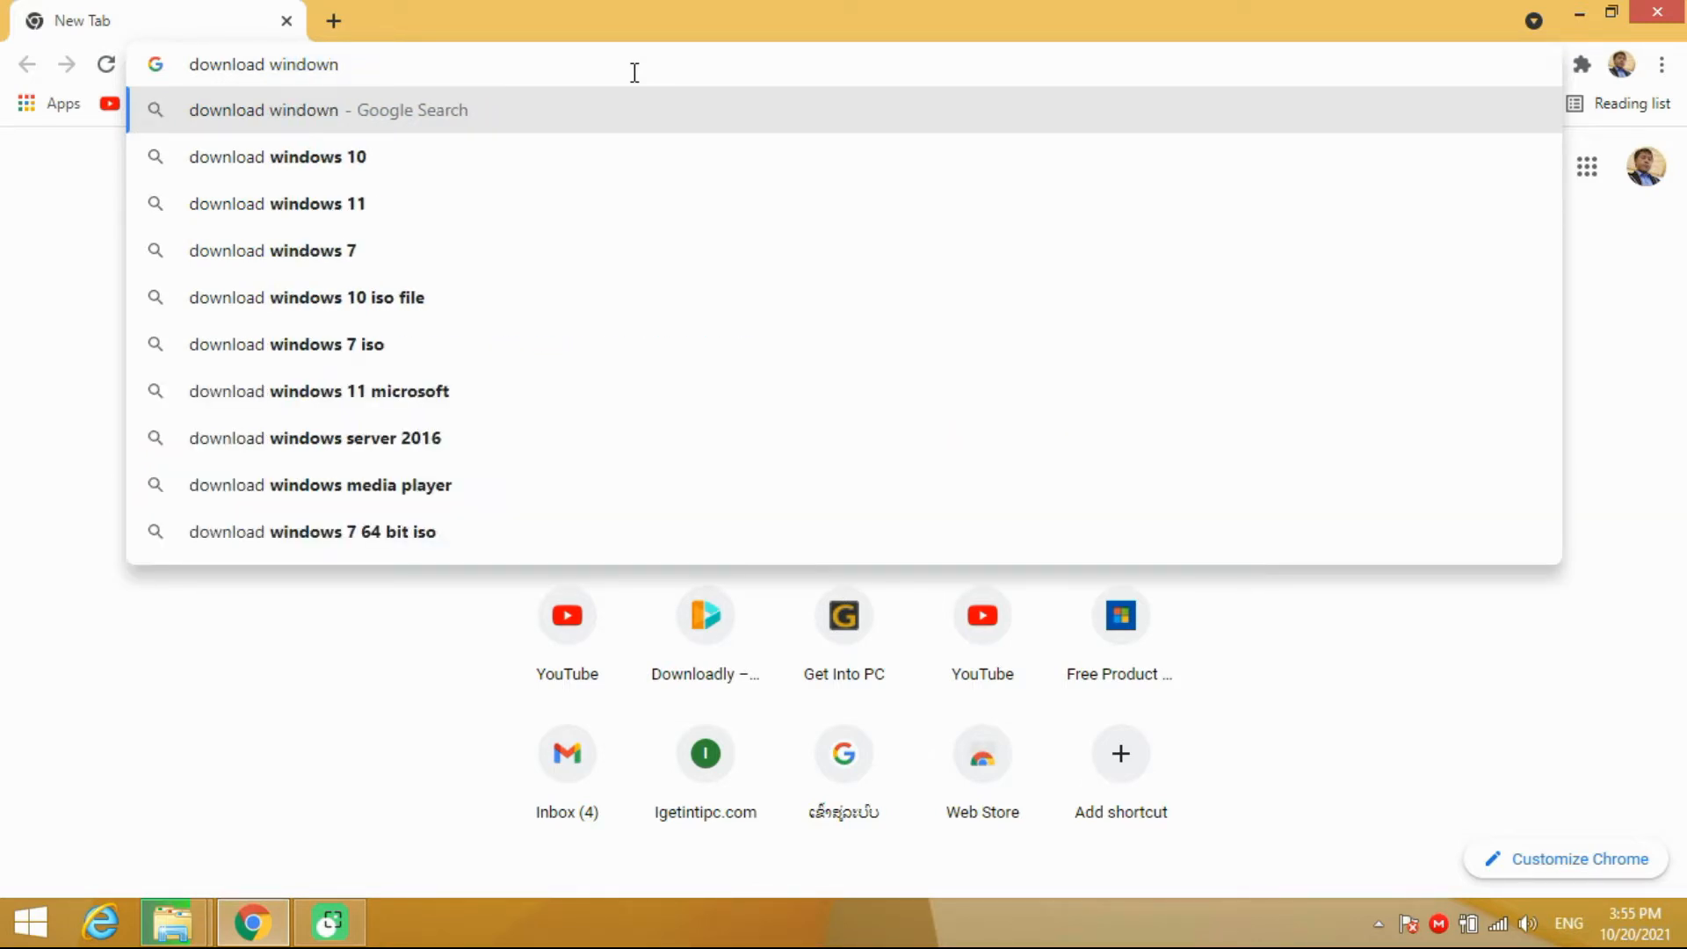
key("BackSpace")
key("BackSpace")
type("s ")
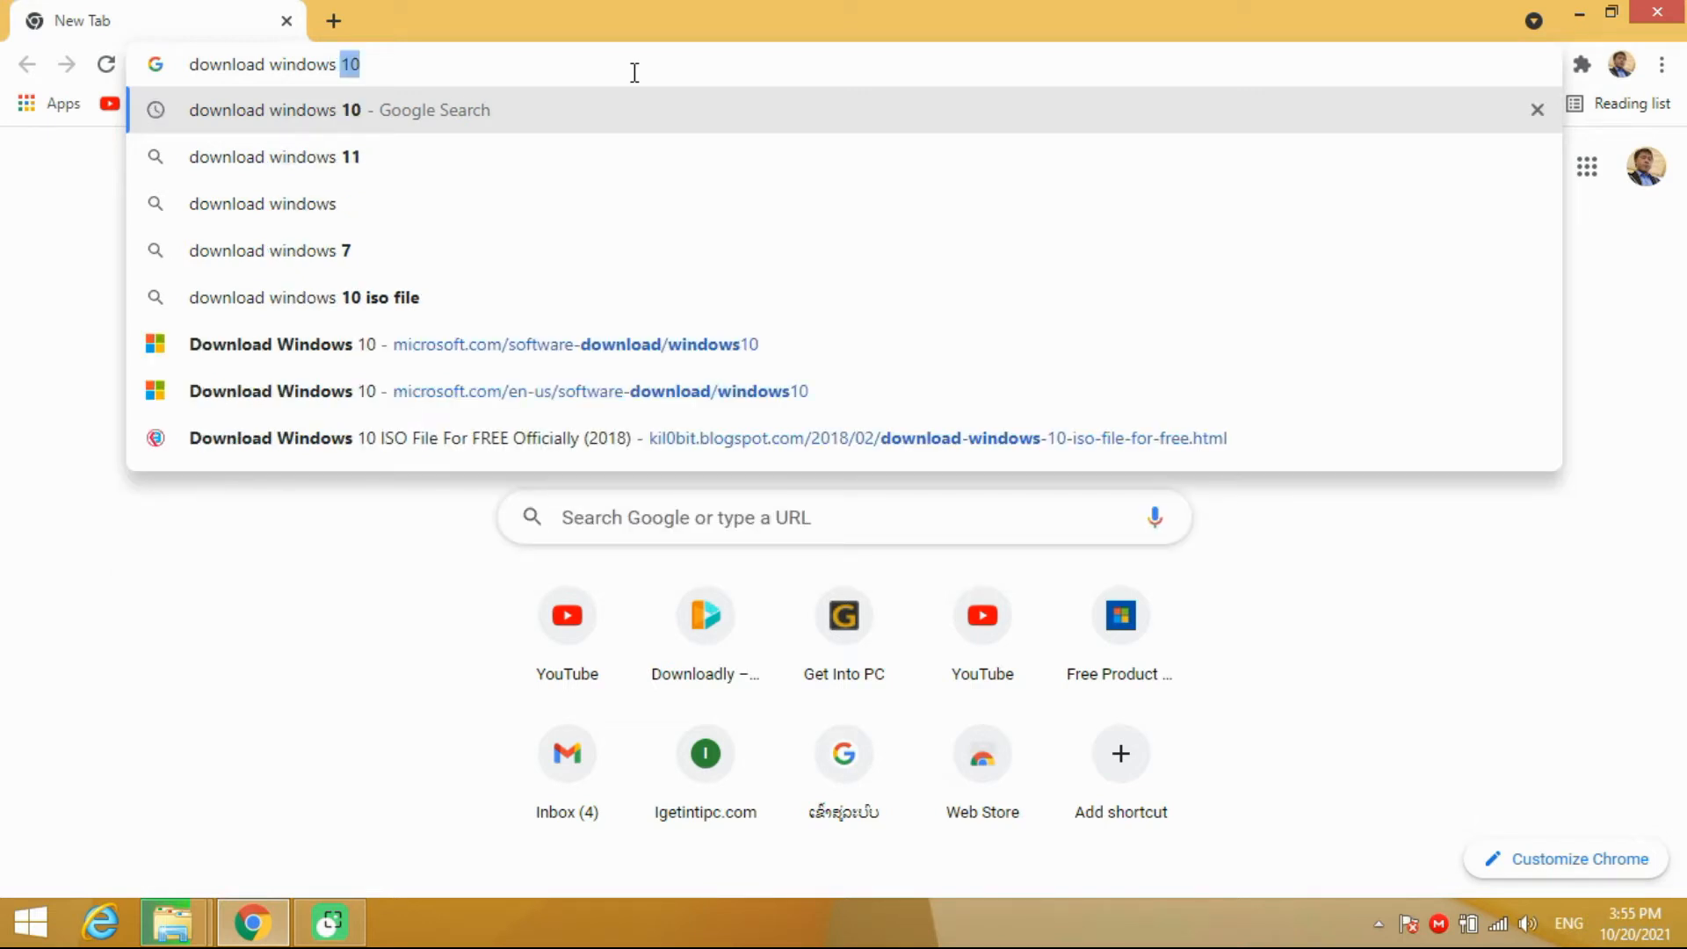
type("10")
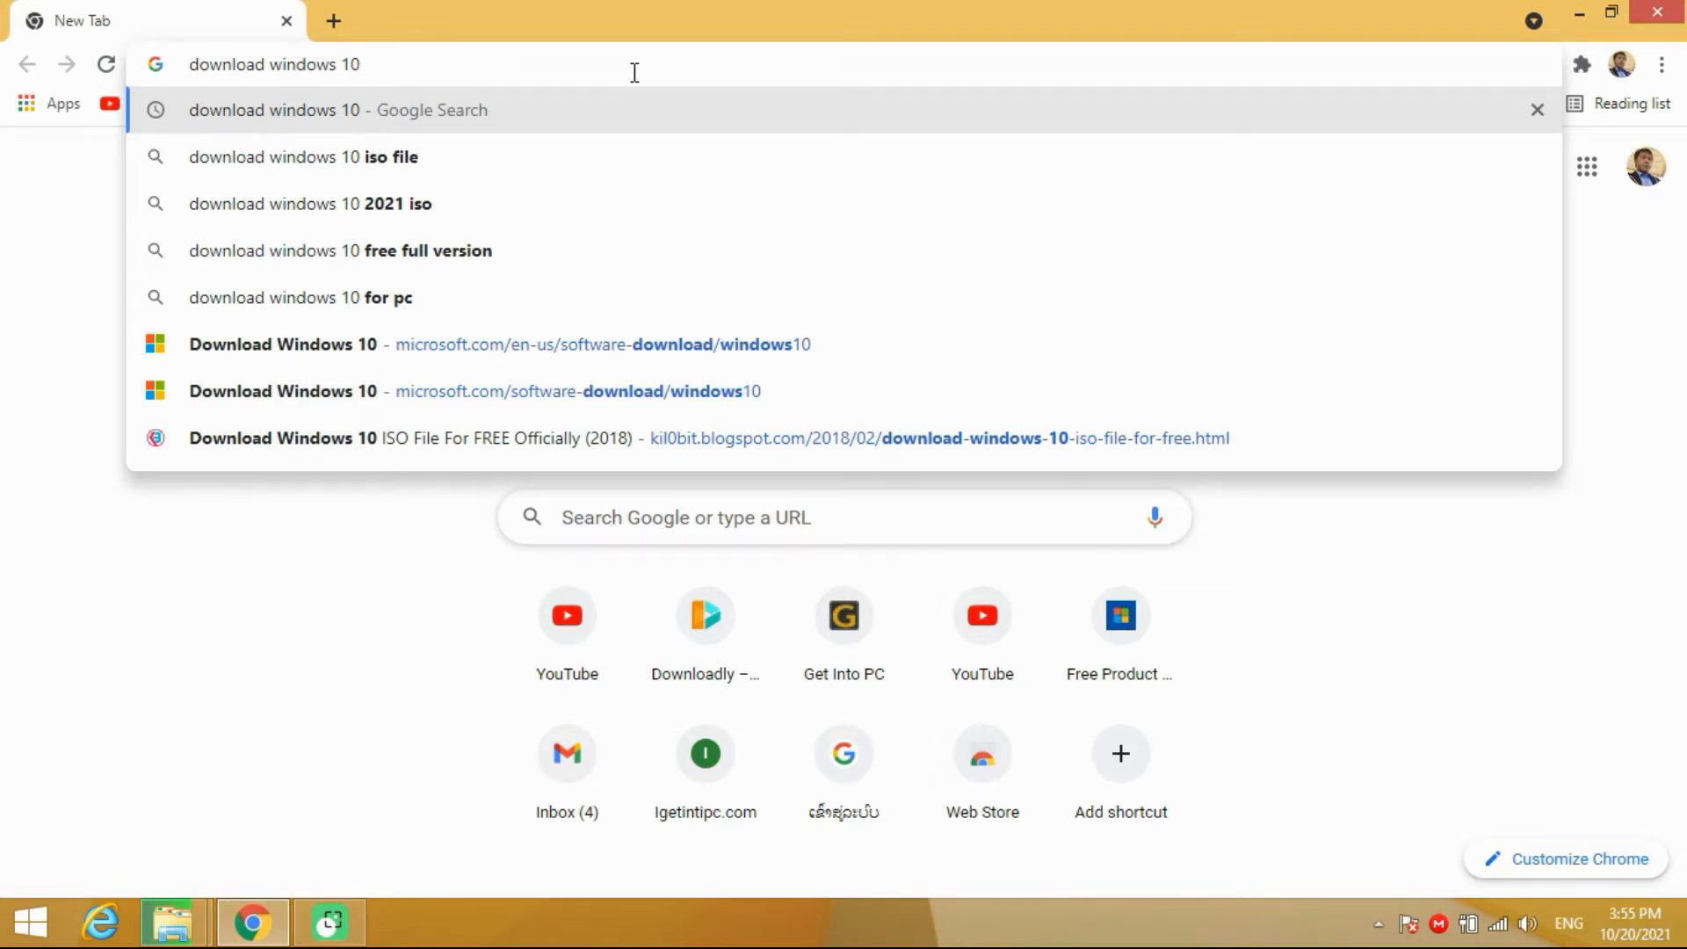
key("Return")
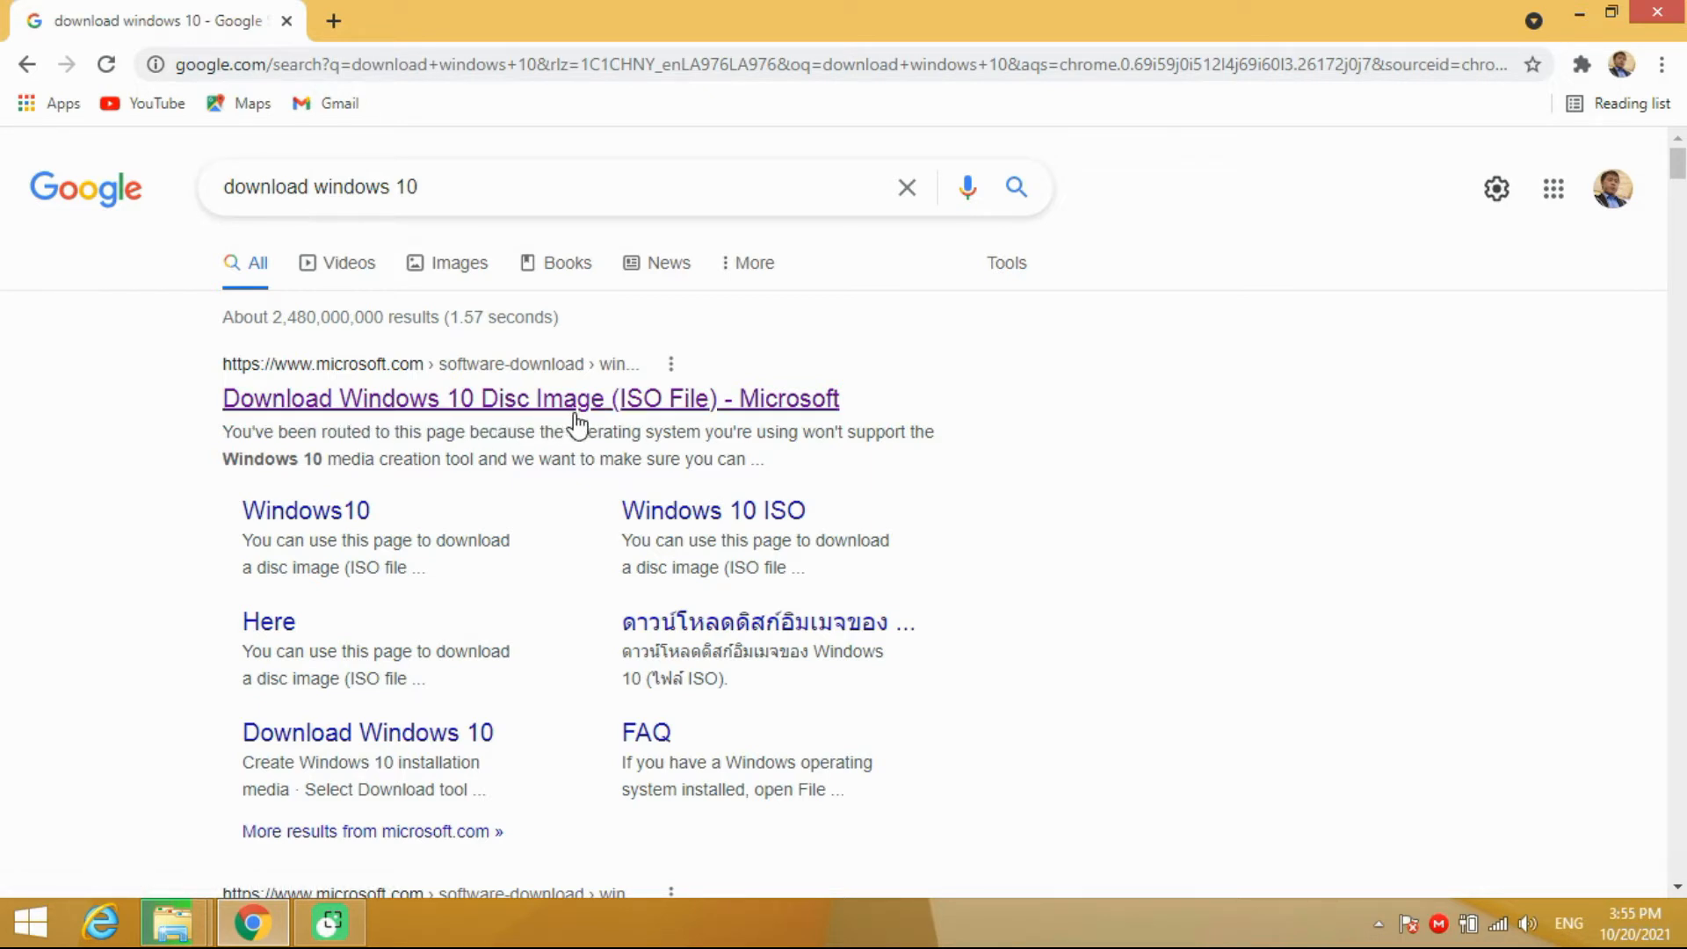
- Open Microsoft's Windows 10 download page from the search results and download the media creation tool
left_click(512, 411)
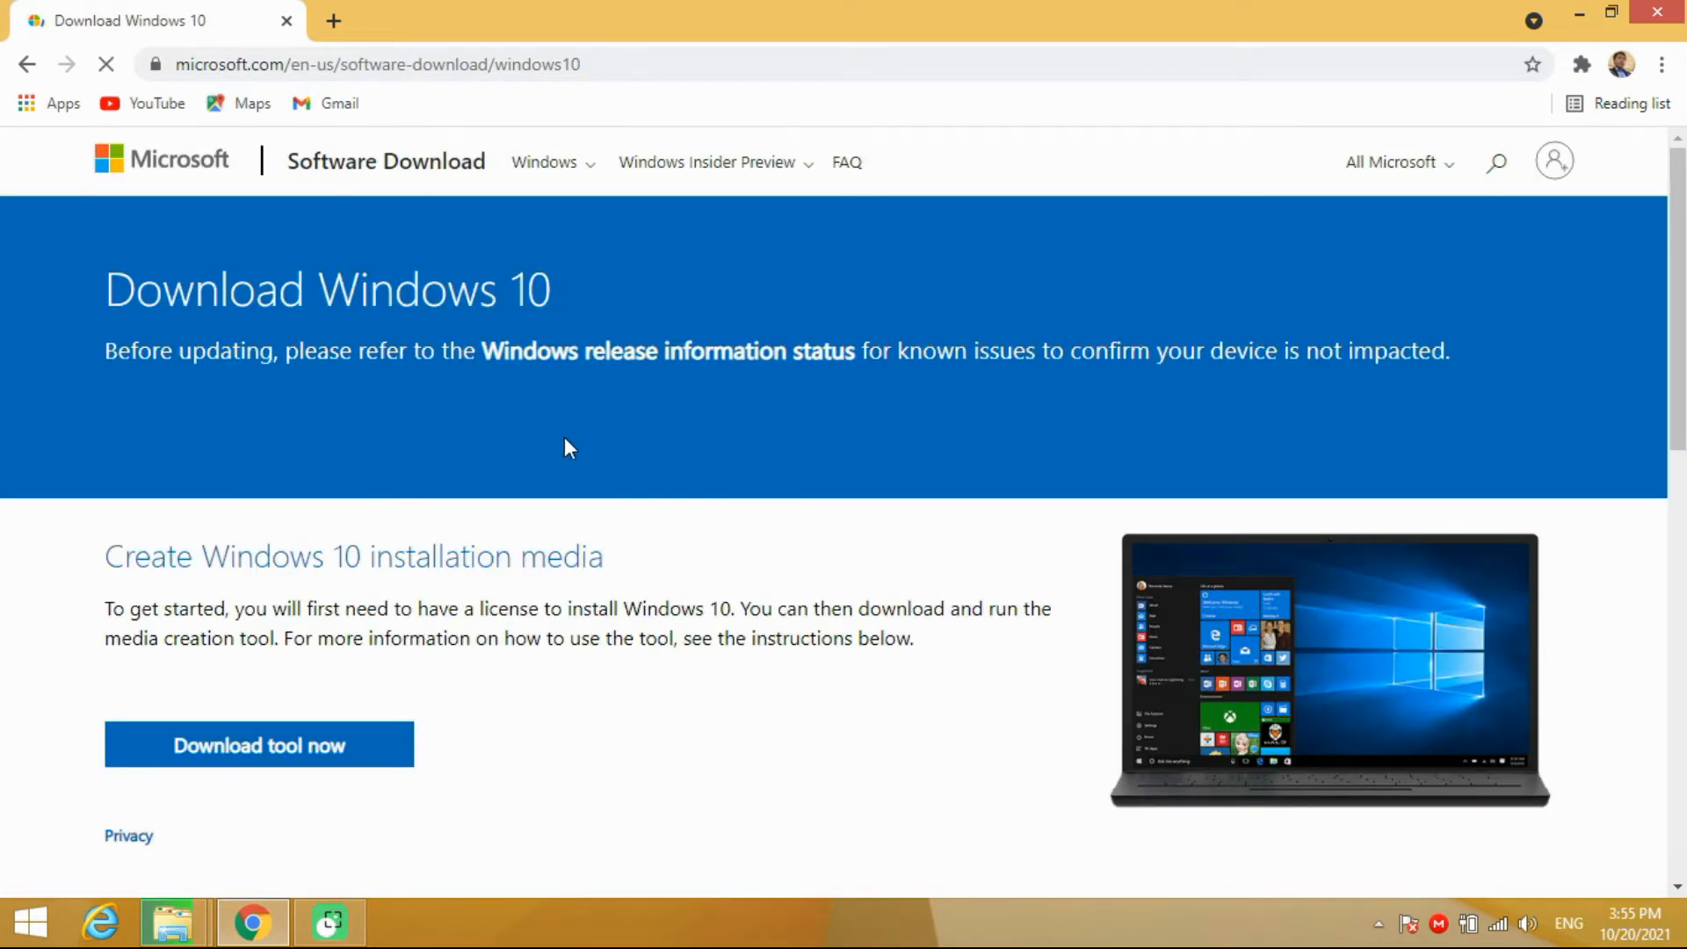
left_click_drag(1676, 273, 1682, 331)
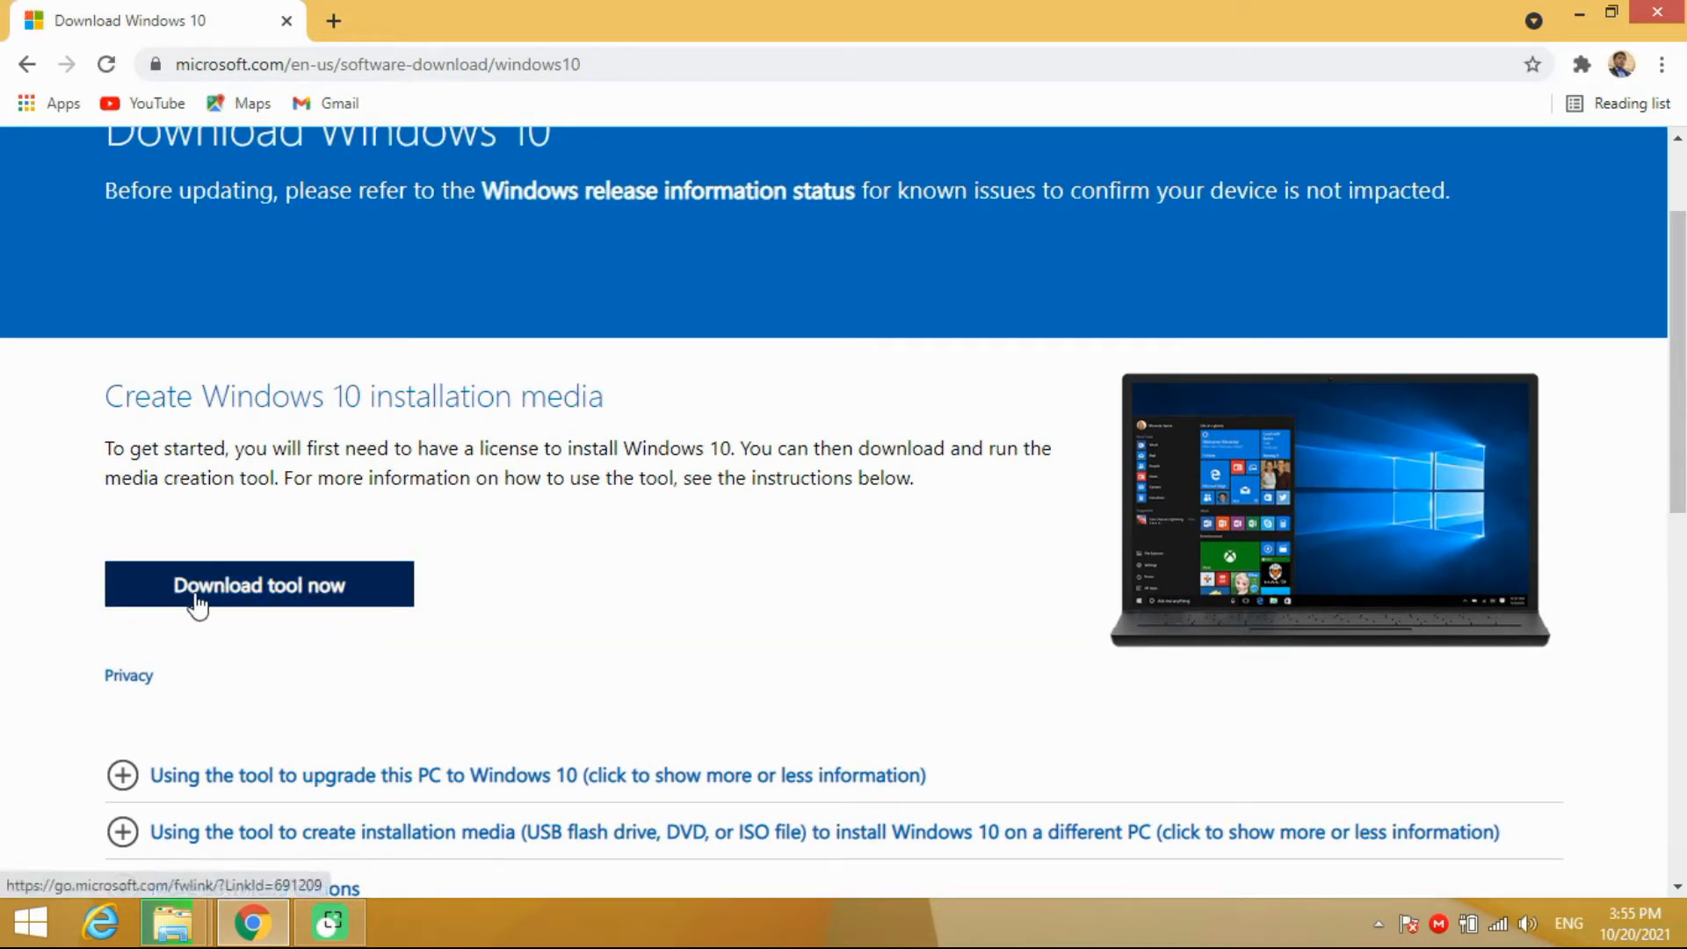
left_click(279, 599)
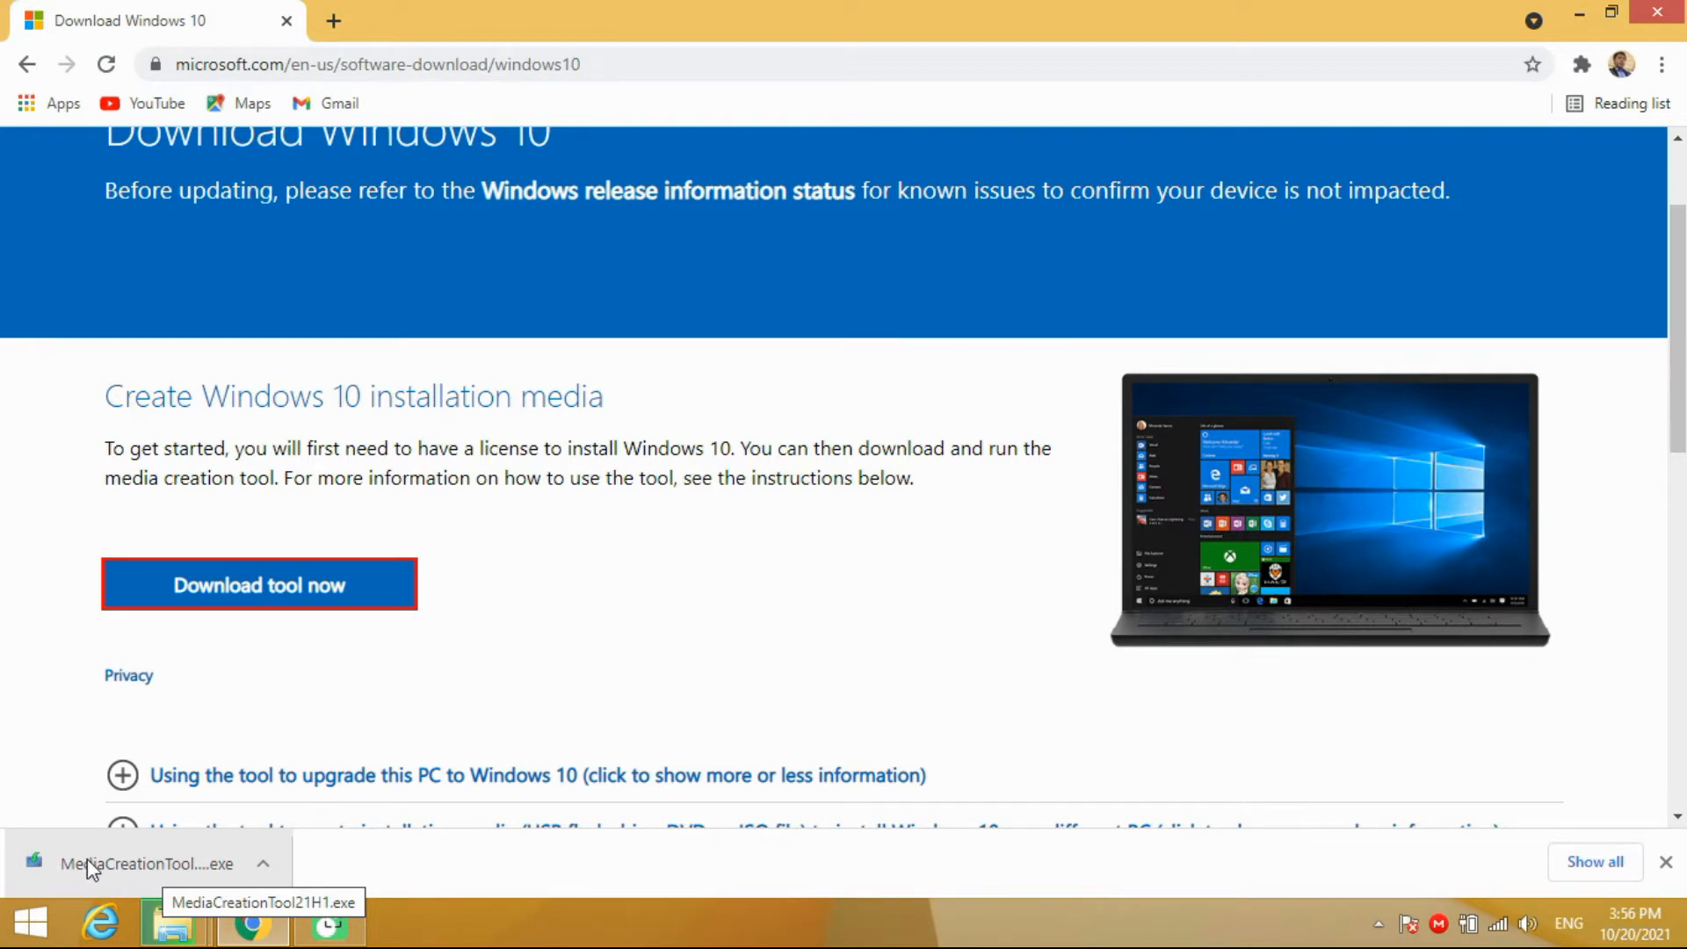
- Run the downloaded MediaCreationTool21H1.exe and accept its license terms
left_click(204, 867)
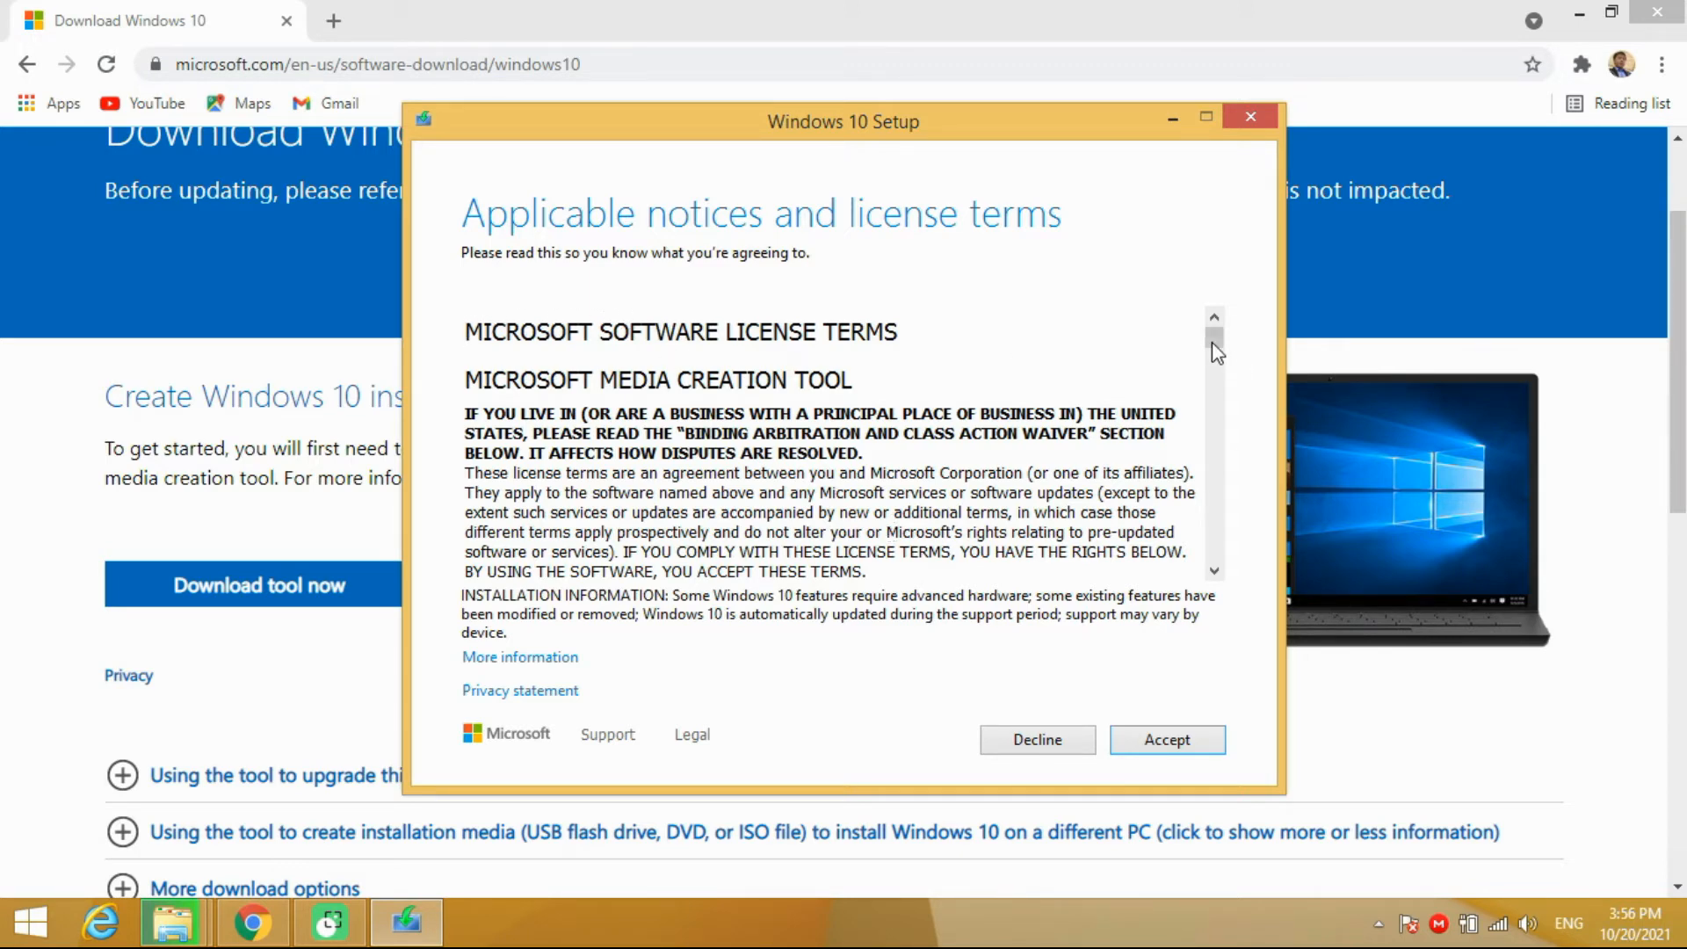
left_click_drag(1213, 347, 1241, 619)
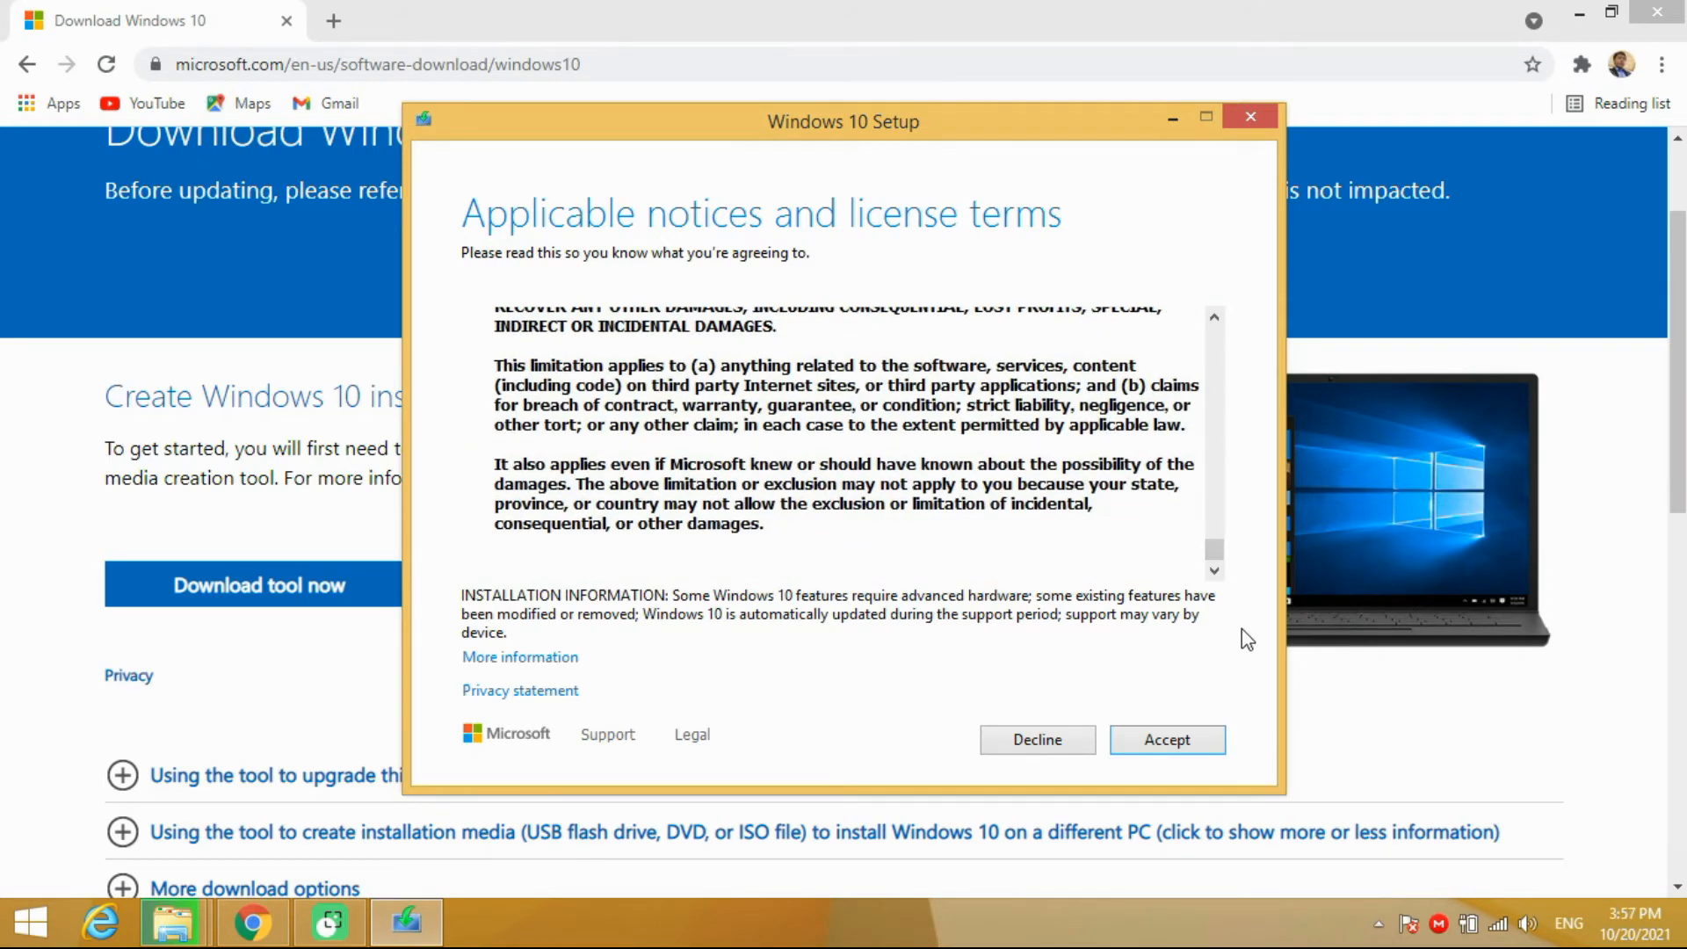
left_click(1175, 745)
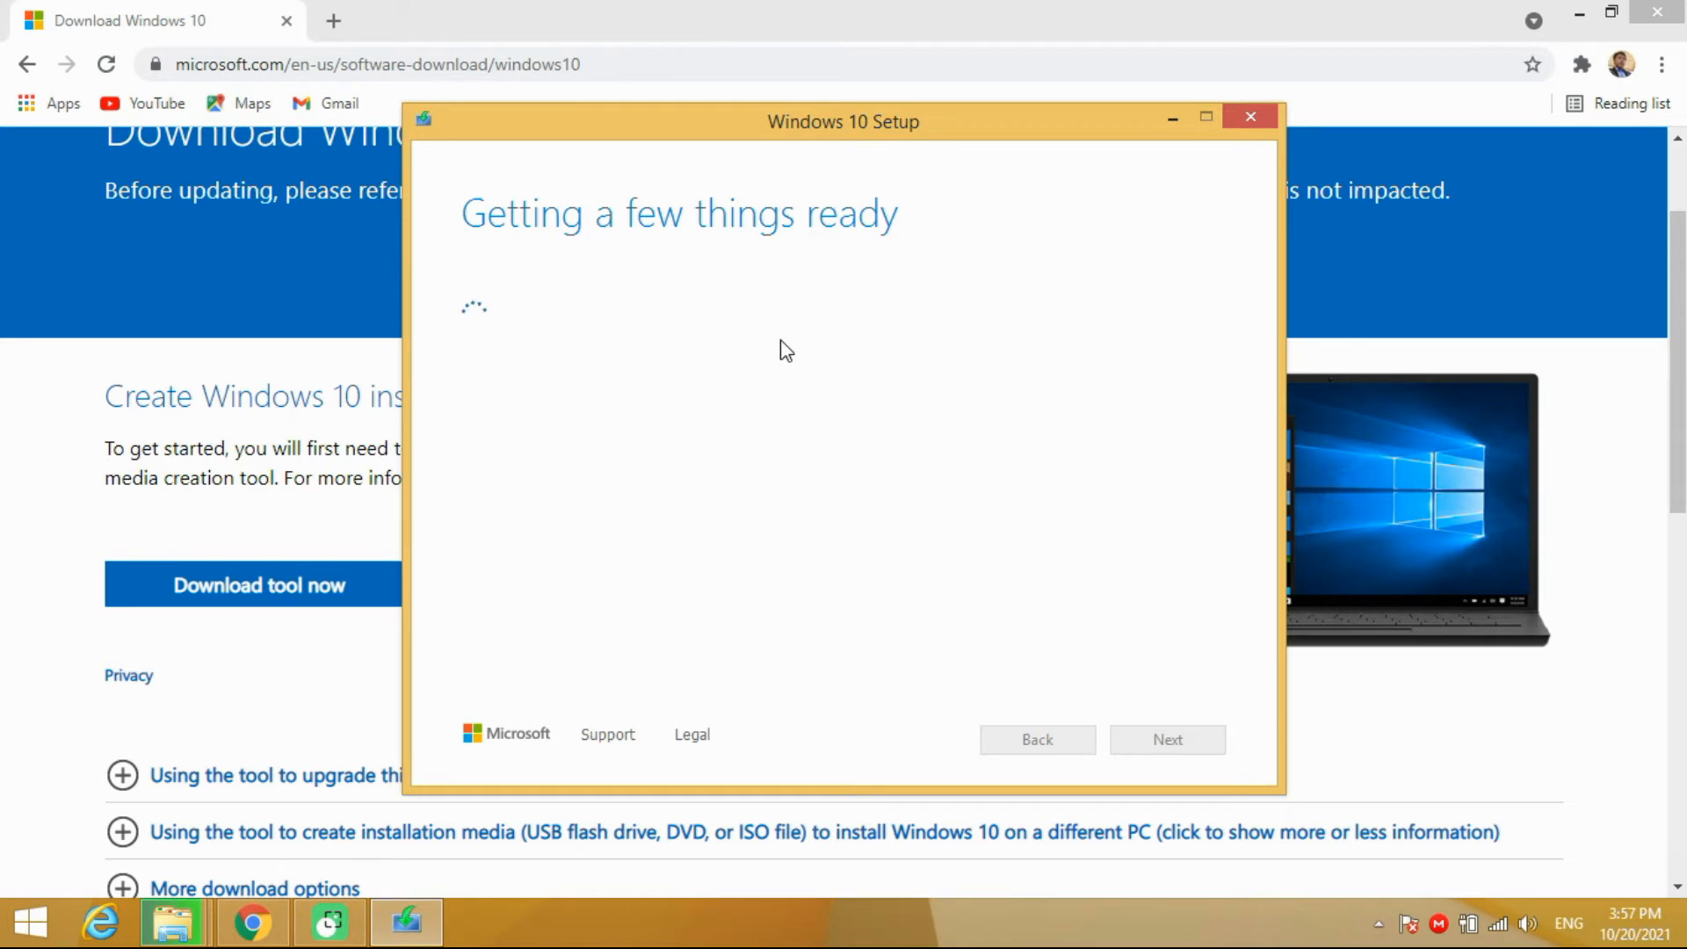
- Choose to create installation media (USB flash drive, DVD, or ISO file) for another PC and continue to the language options
left_click_drag(805, 120, 751, 77)
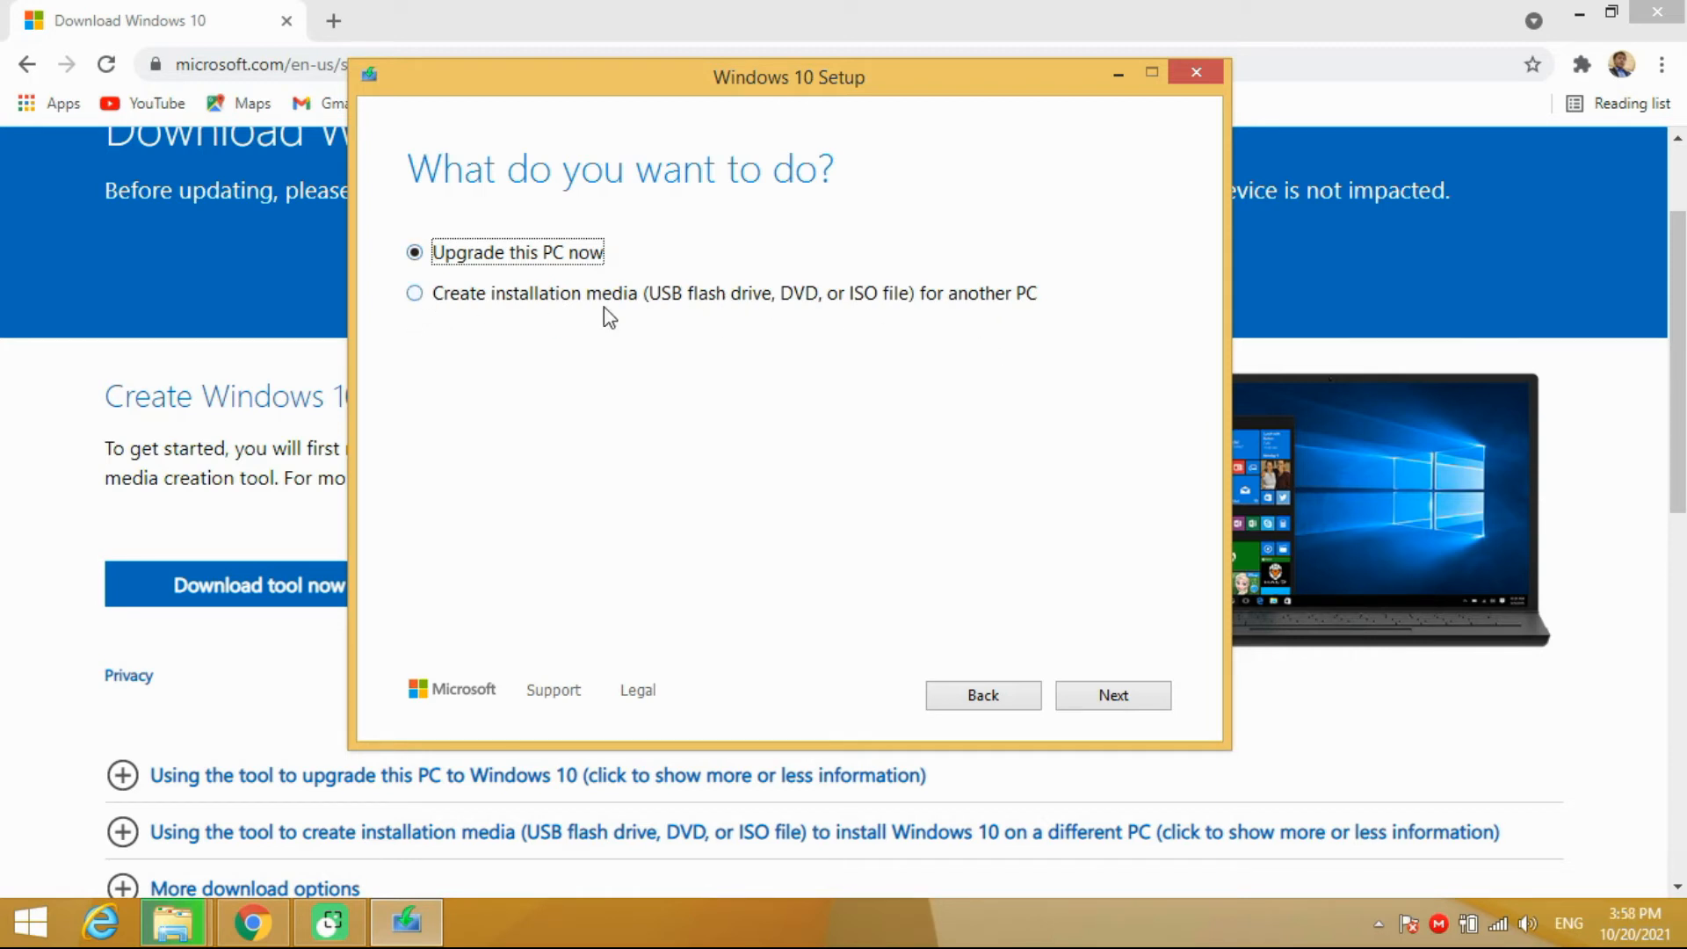
left_click(413, 300)
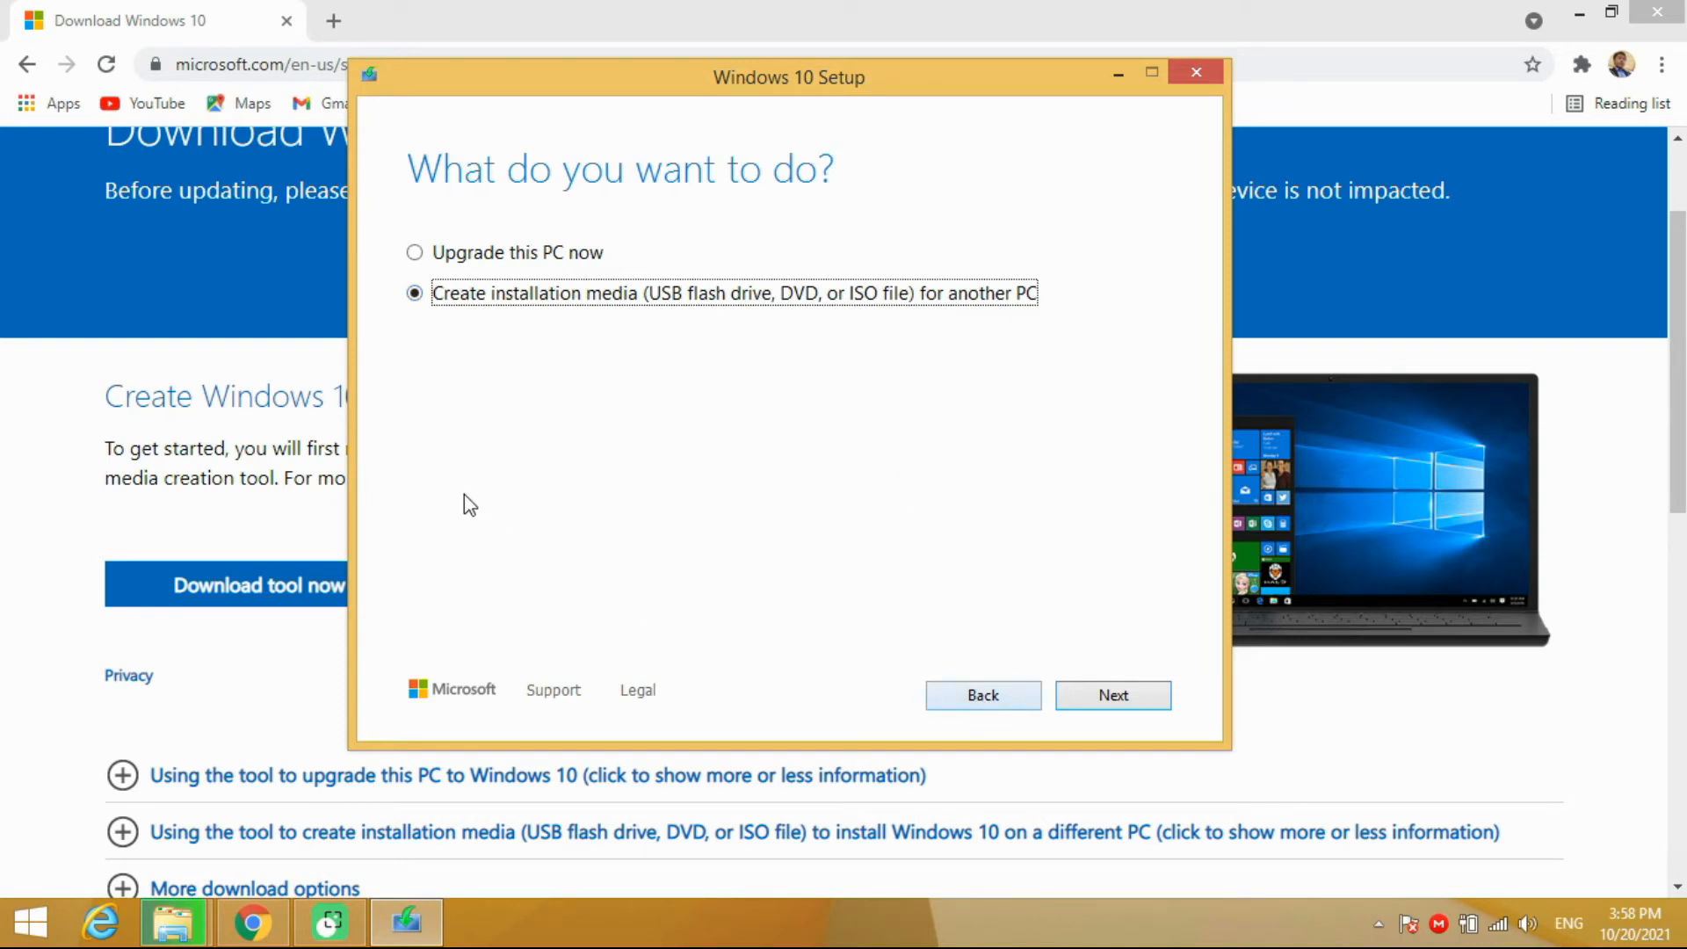
left_click(1113, 695)
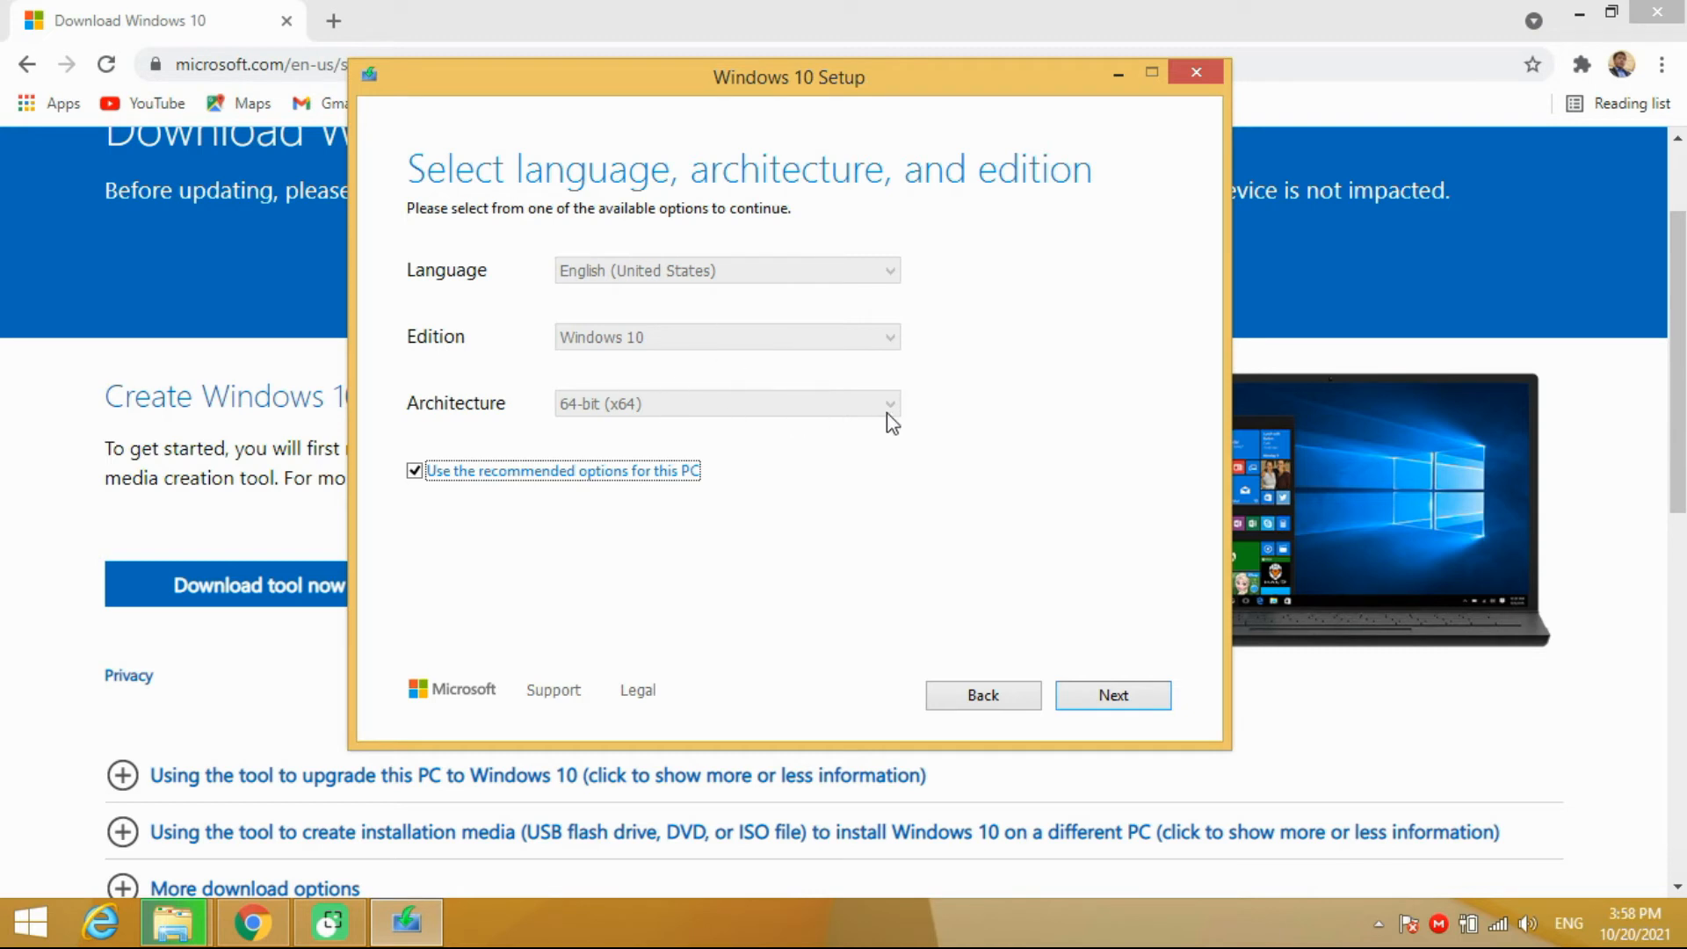
- Turn off the recommended options, keep English (United States) and the Windows 10 edition, and set the architecture to Both
left_click(414, 471)
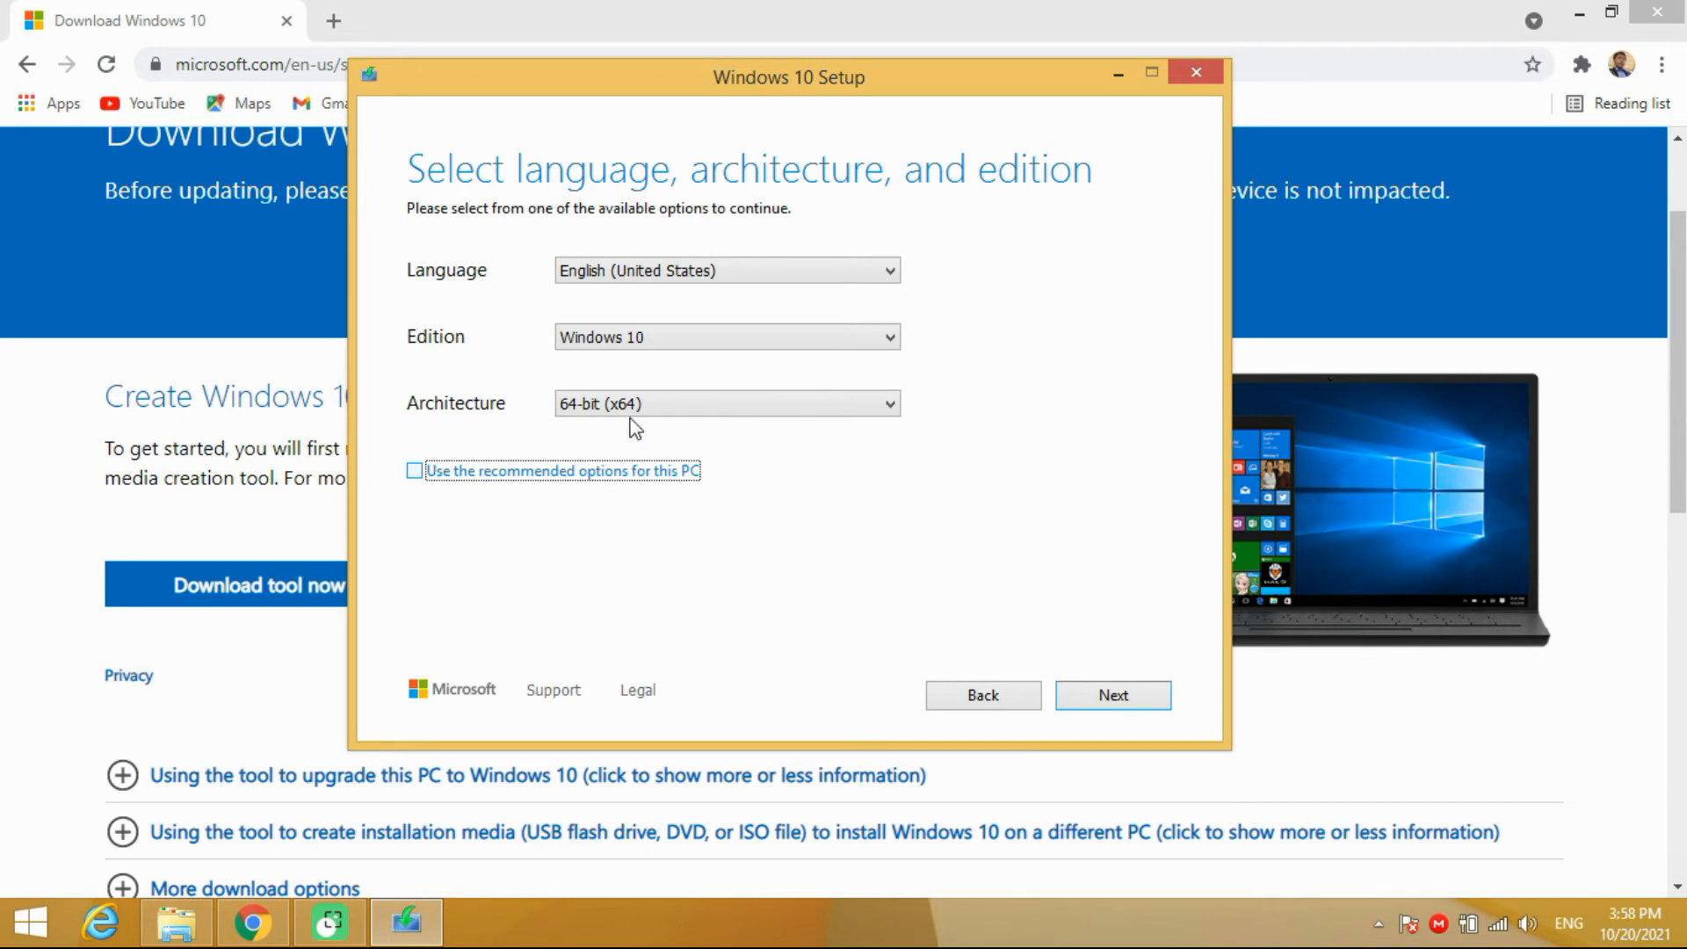
left_click(733, 269)
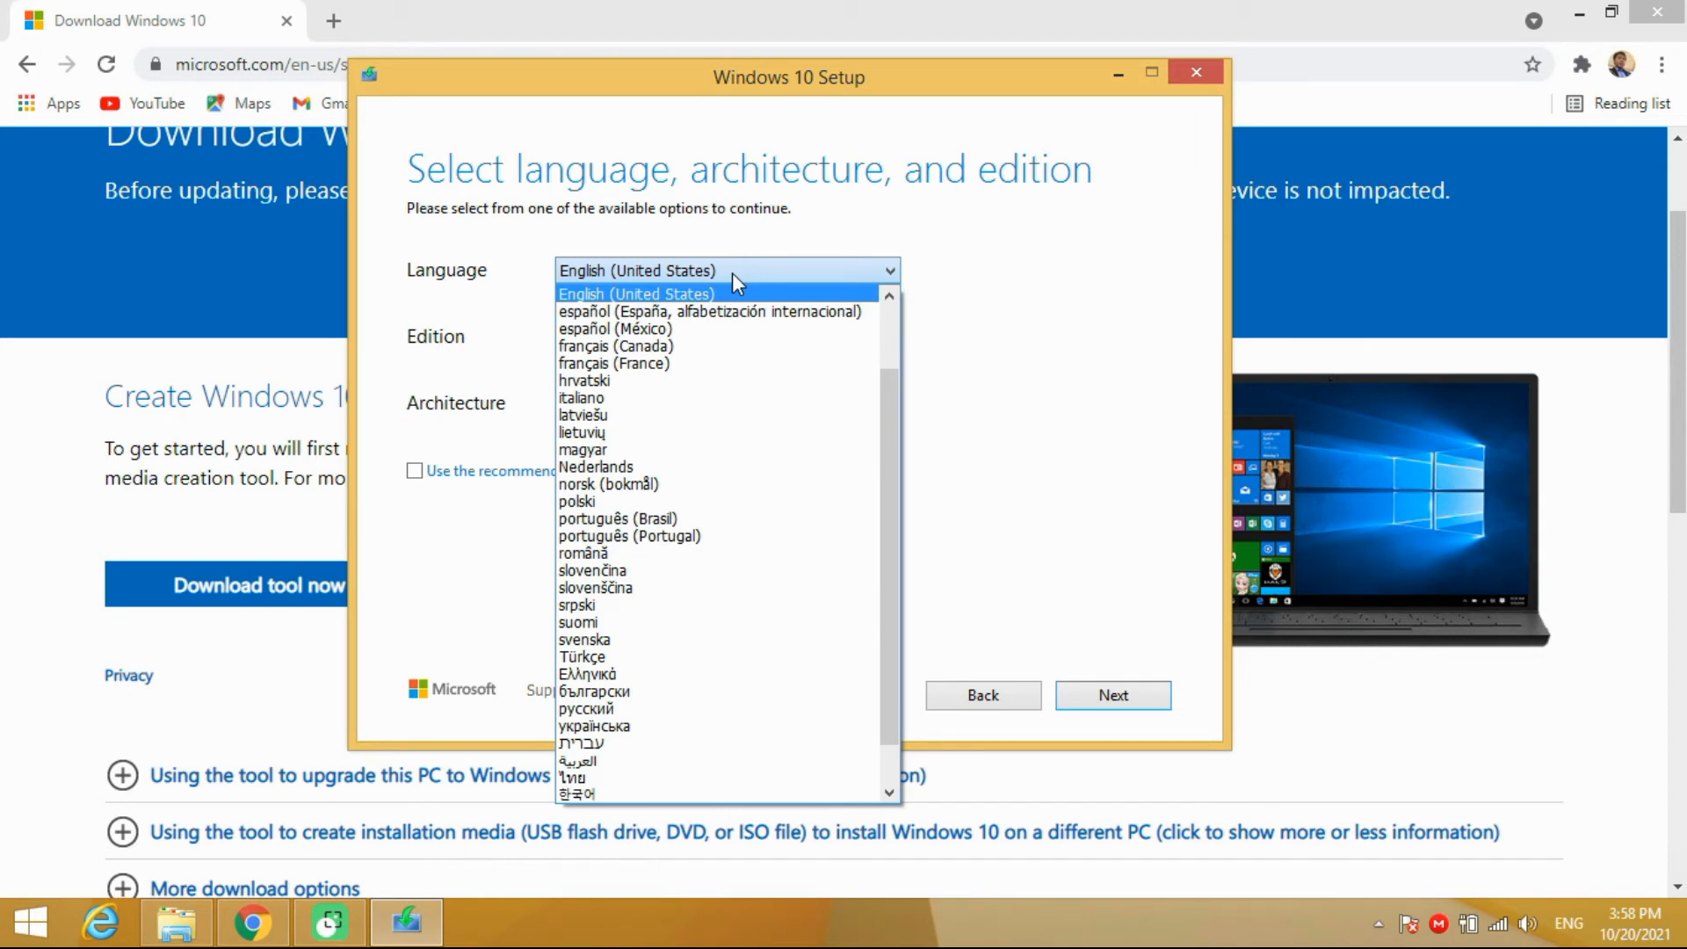
left_click(731, 273)
left_click(764, 341)
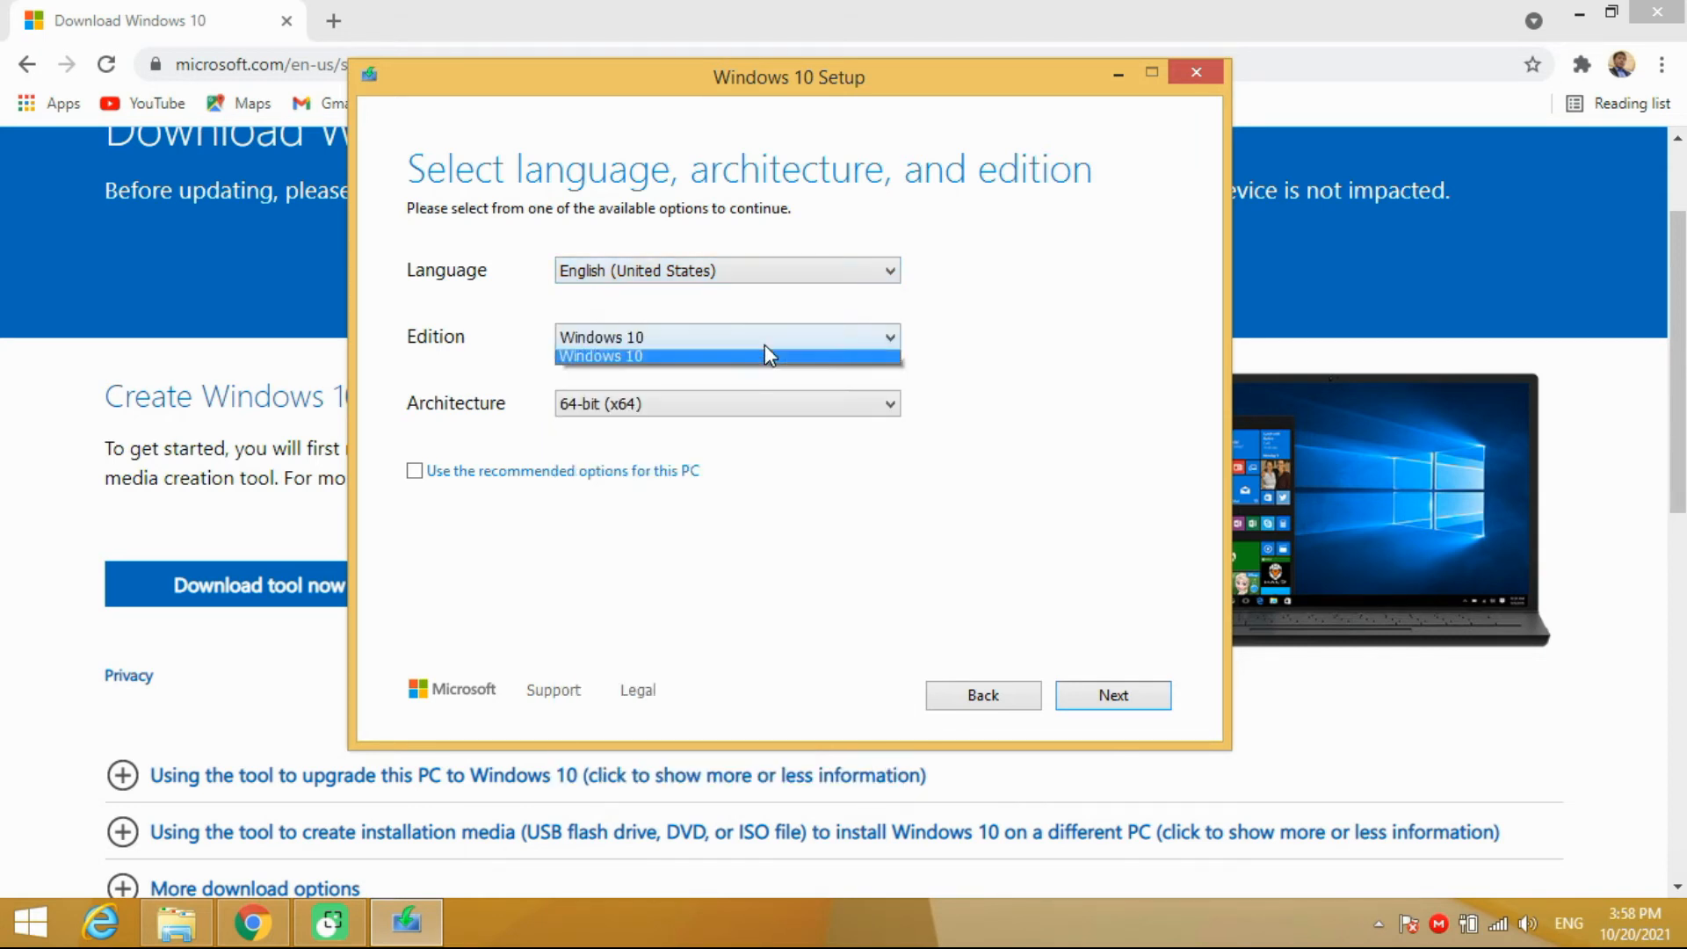
left_click(765, 349)
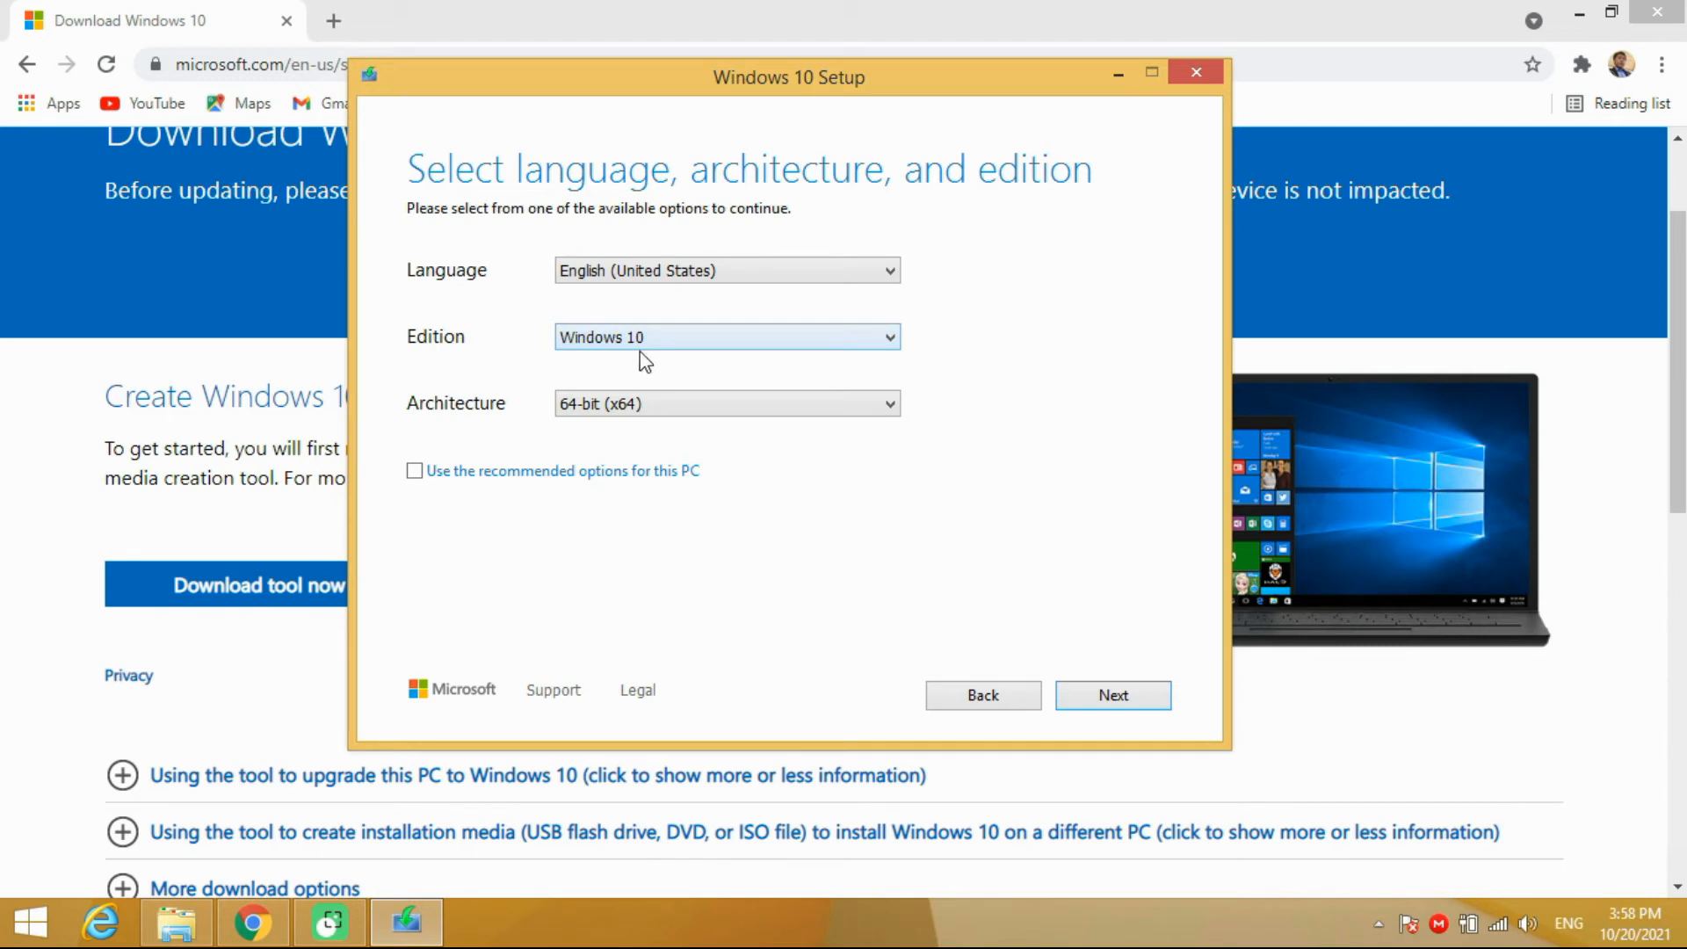
left_click(739, 407)
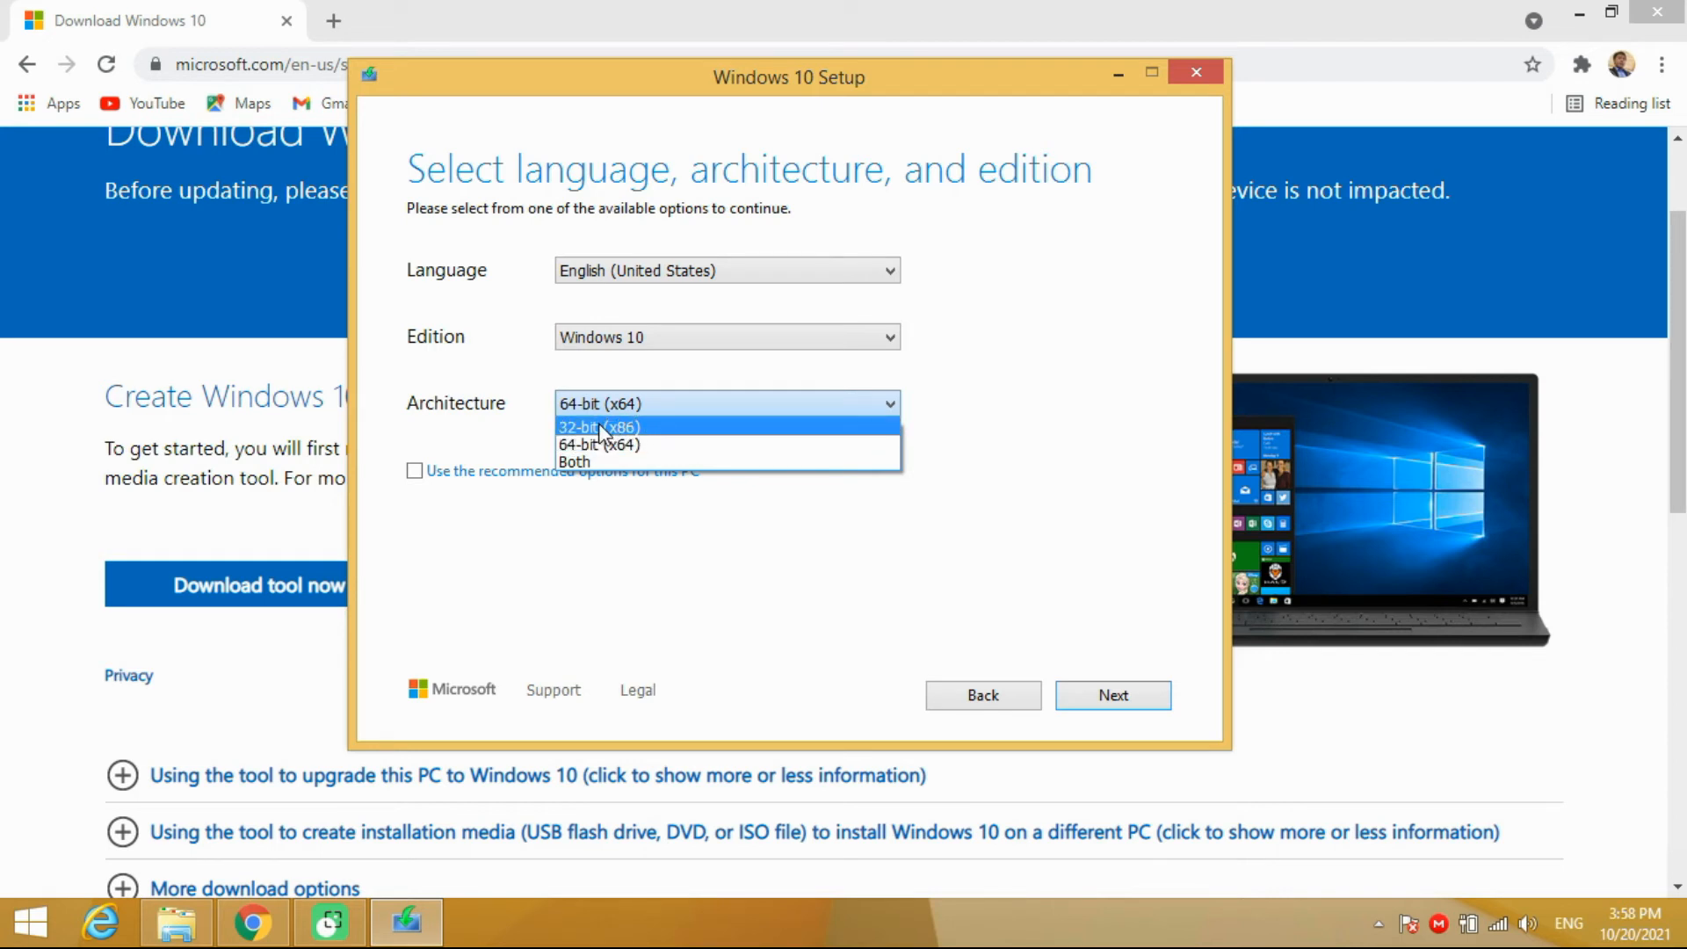
left_click(590, 464)
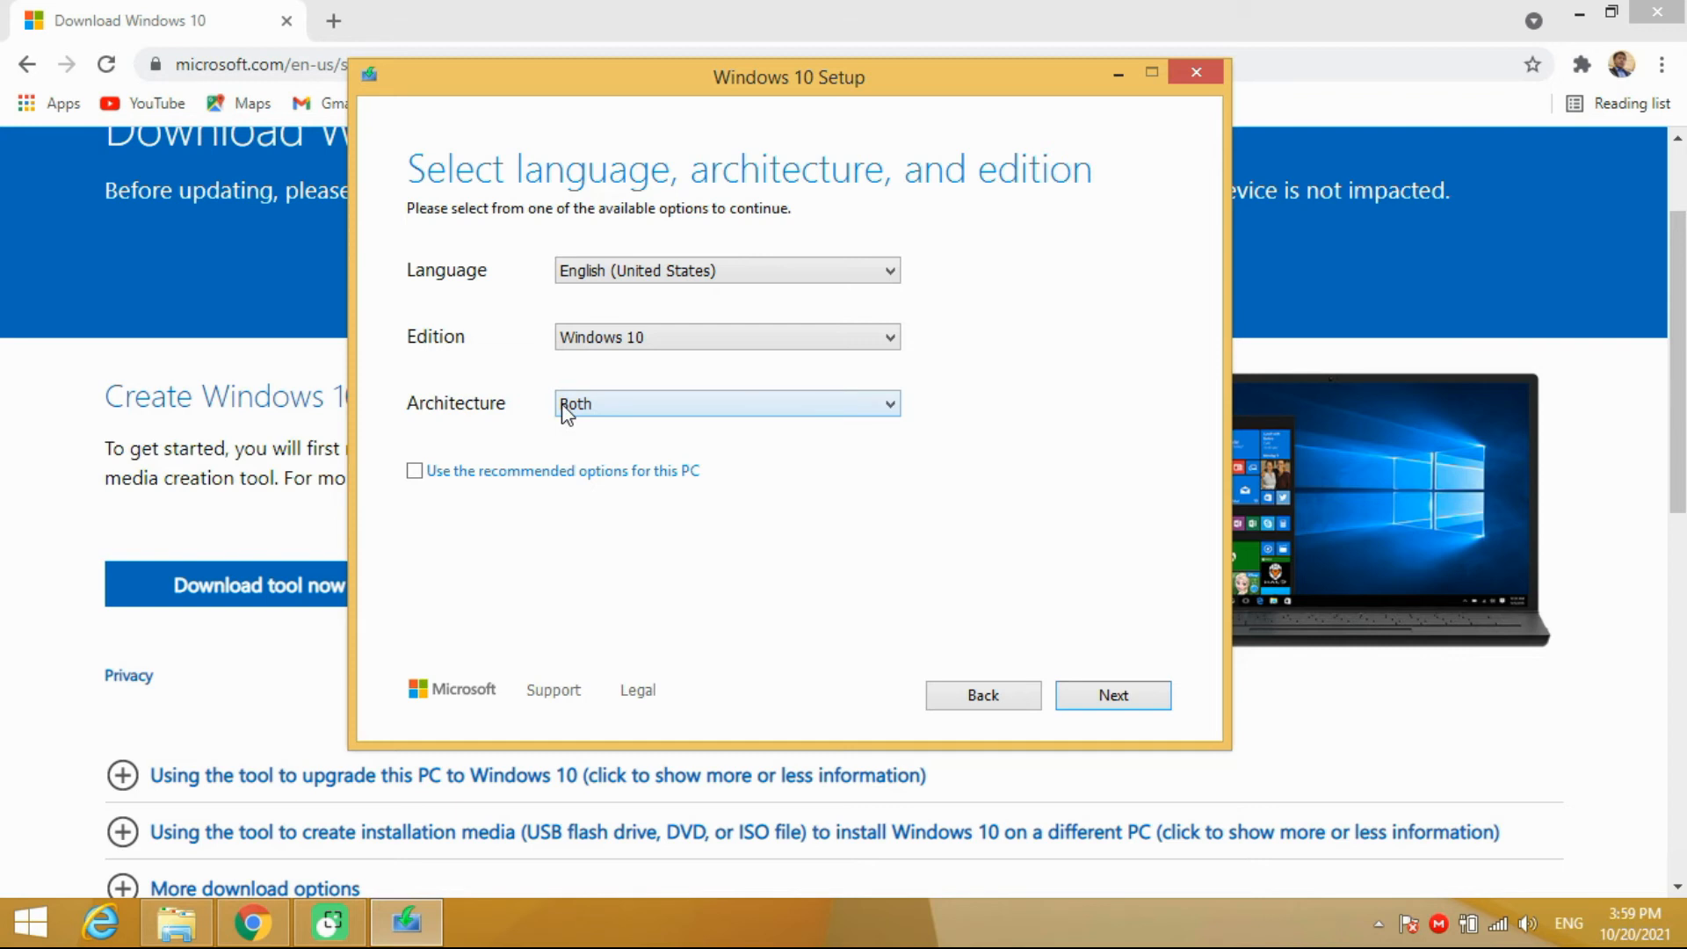
- Set the architecture to 64-bit (x64), turn the recommended options for this PC back on, and continue to the media choice
left_click(636, 413)
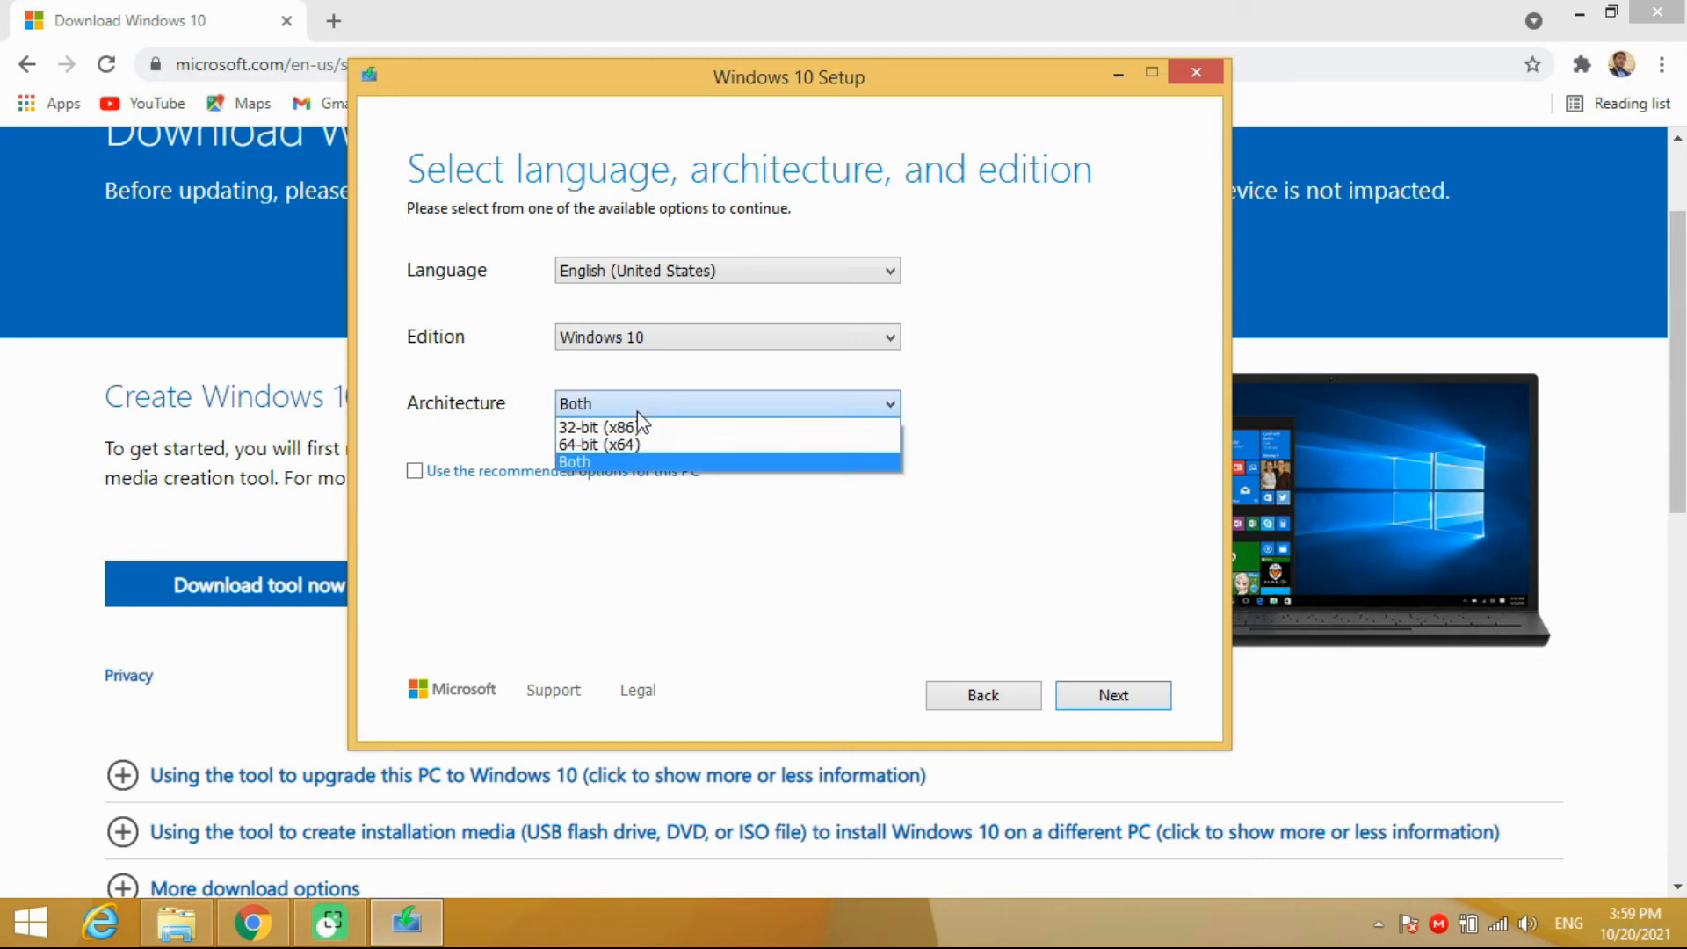
left_click(639, 446)
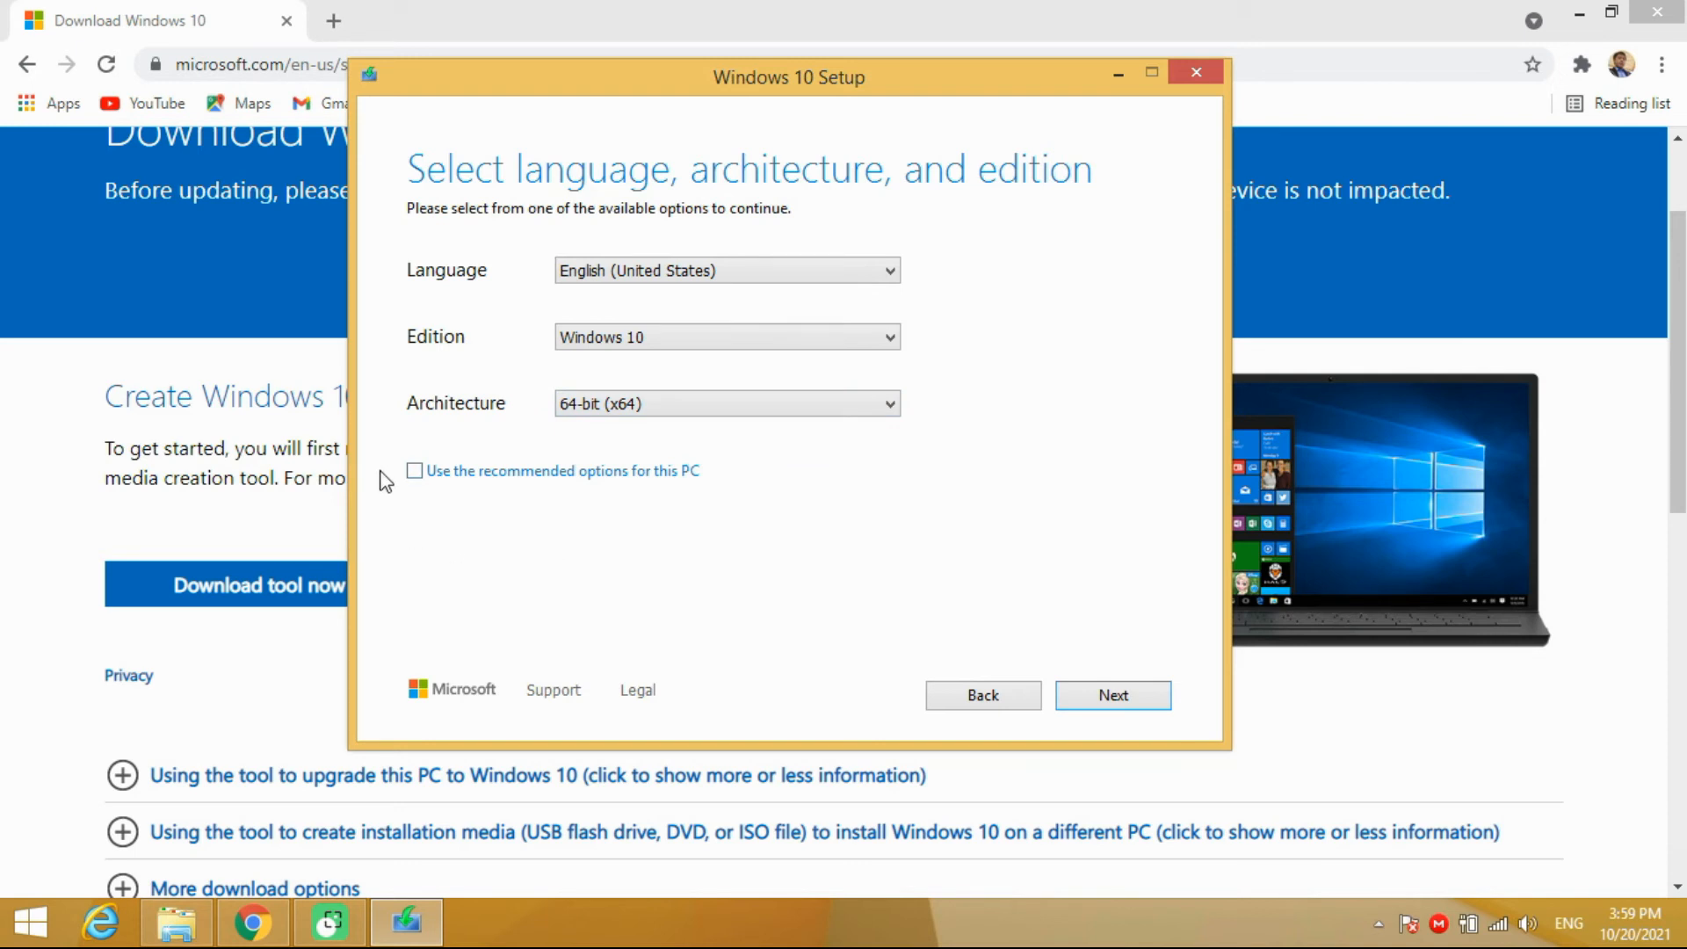
left_click(413, 471)
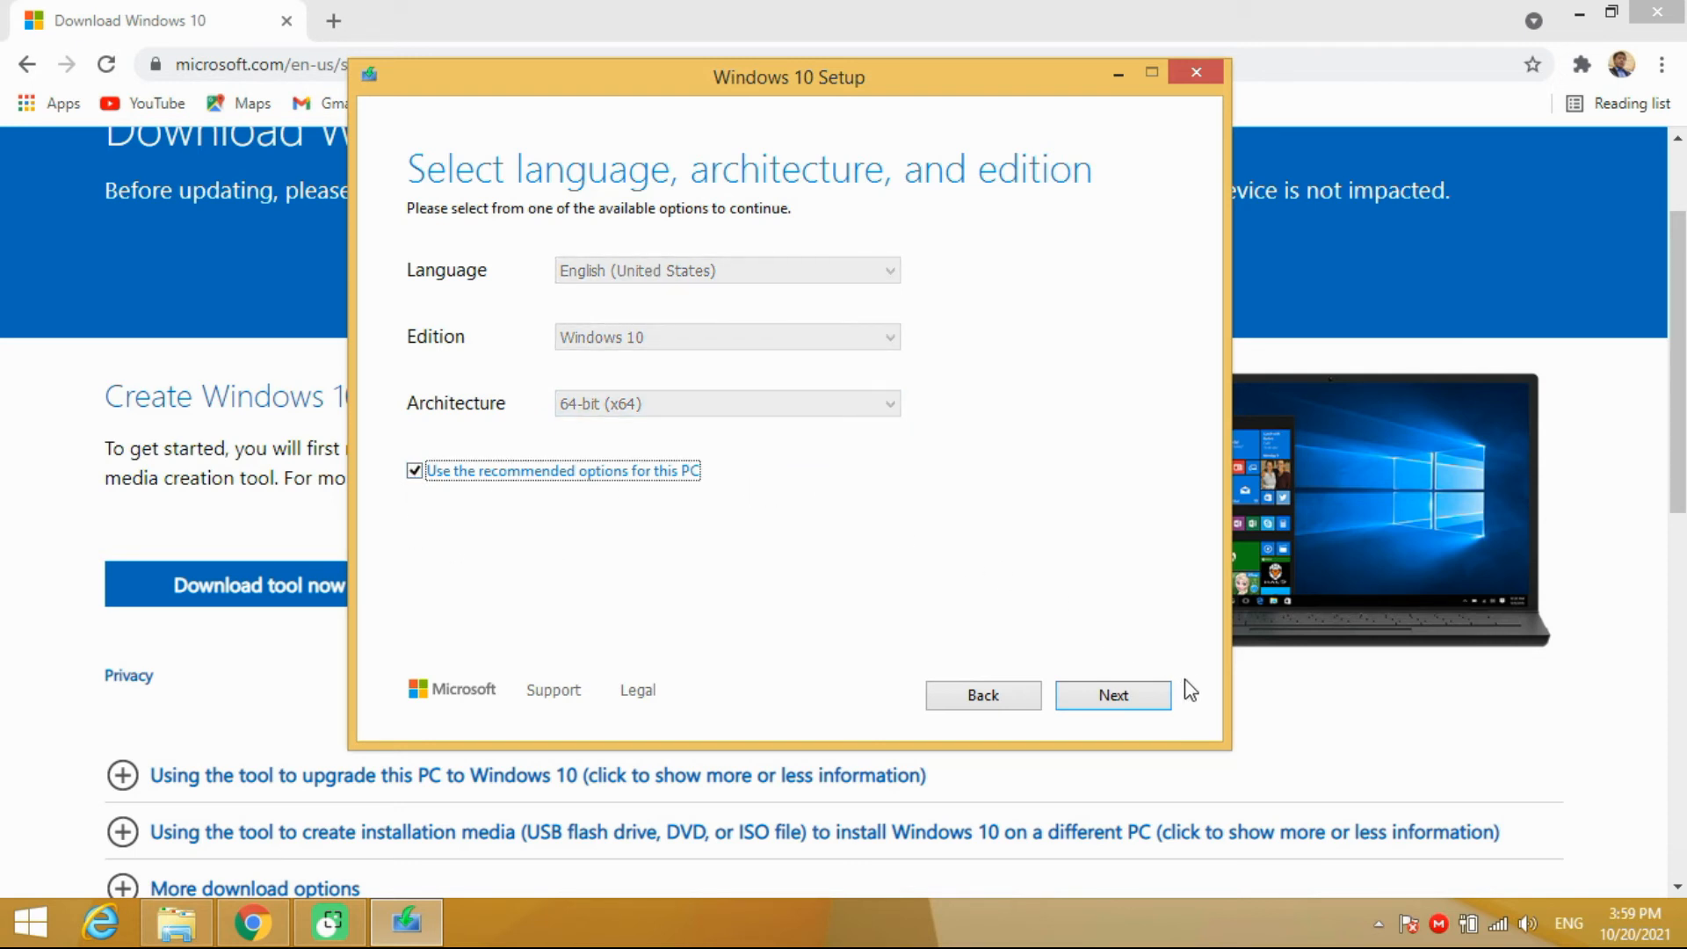
left_click(1112, 699)
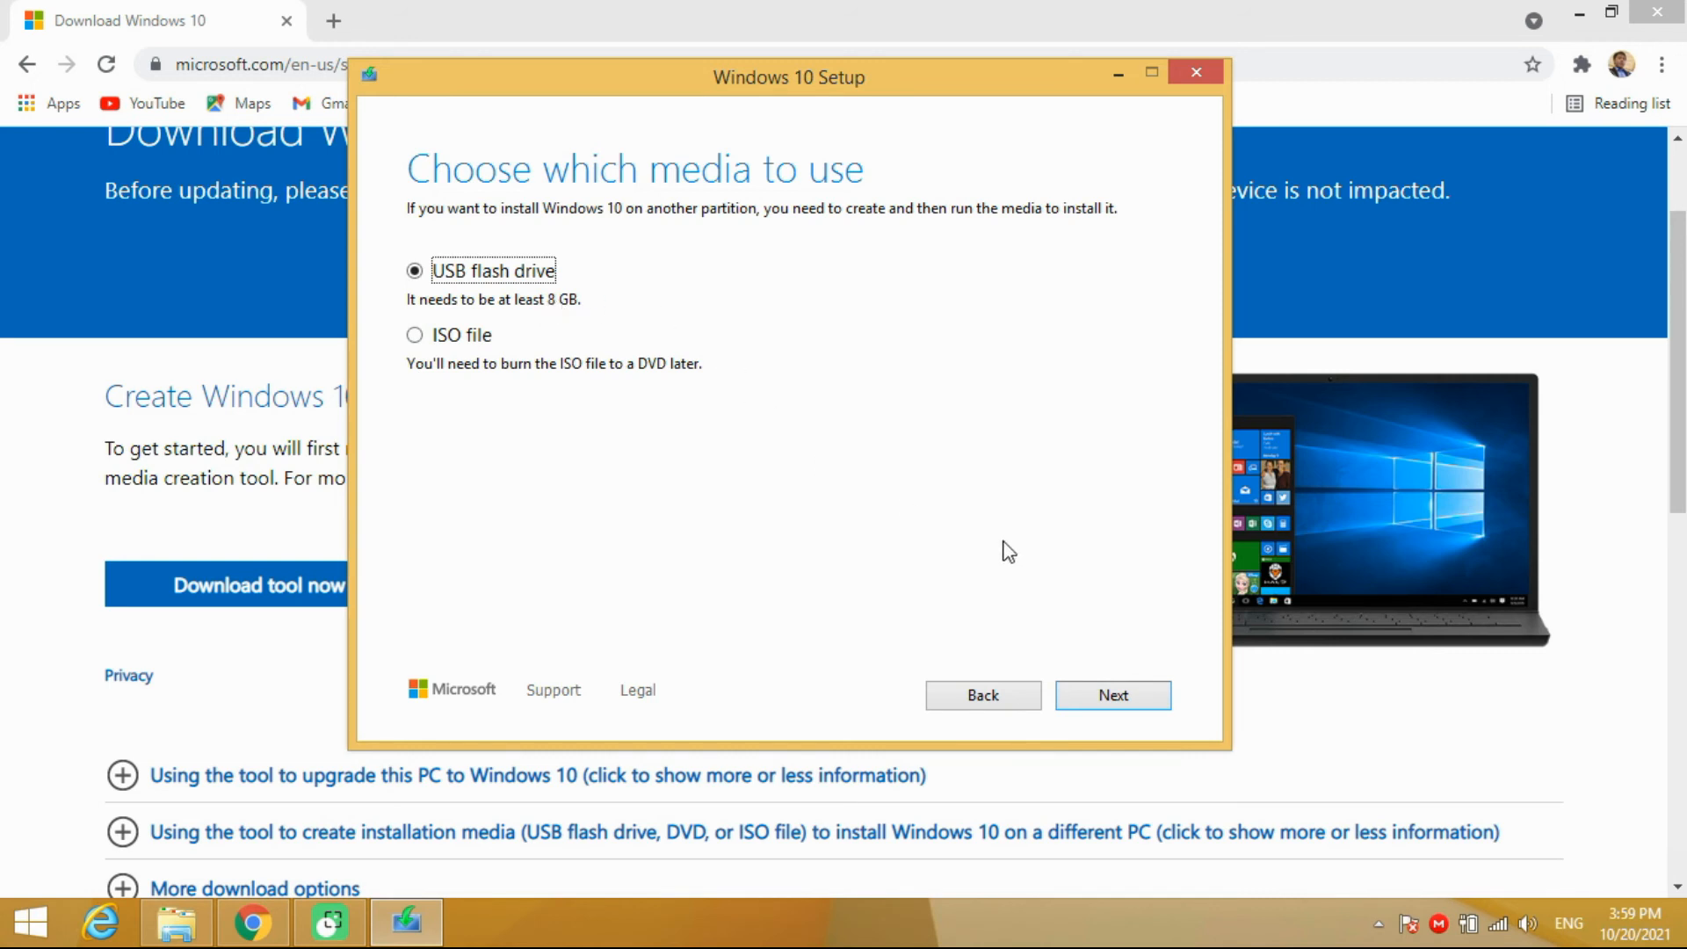
- Use a USB flash drive as the media, with E: (ESD-USB) as the target drive, and start the Windows 10 download
left_click(1114, 695)
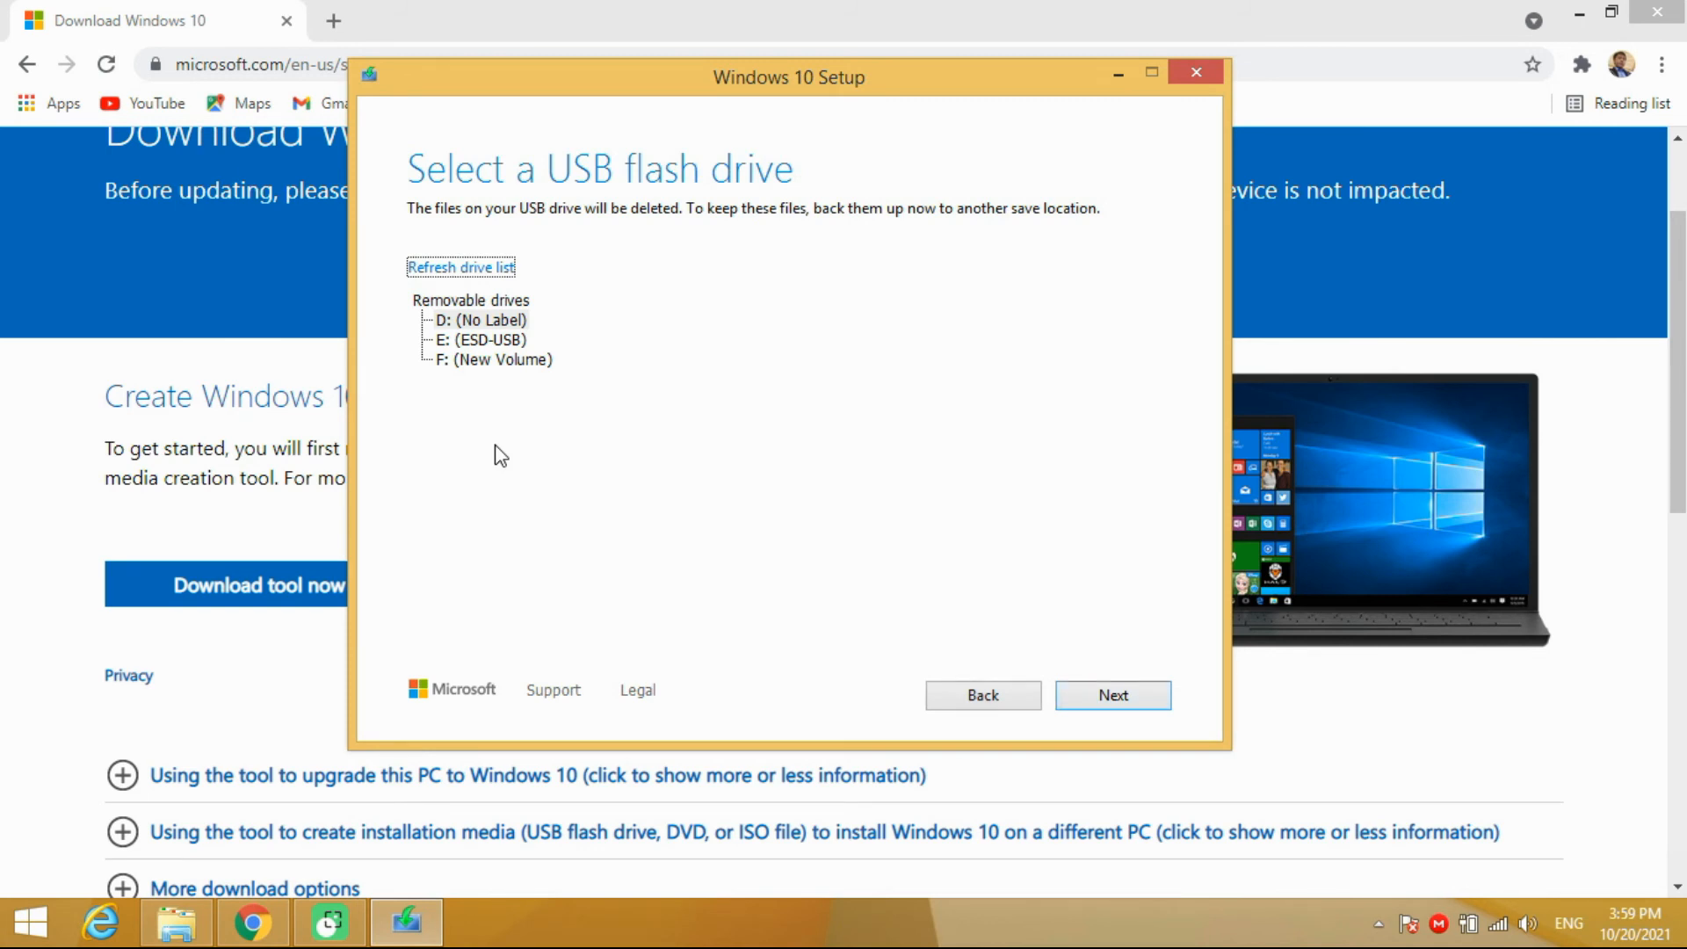
left_click(482, 362)
left_click(472, 341)
left_click(473, 322)
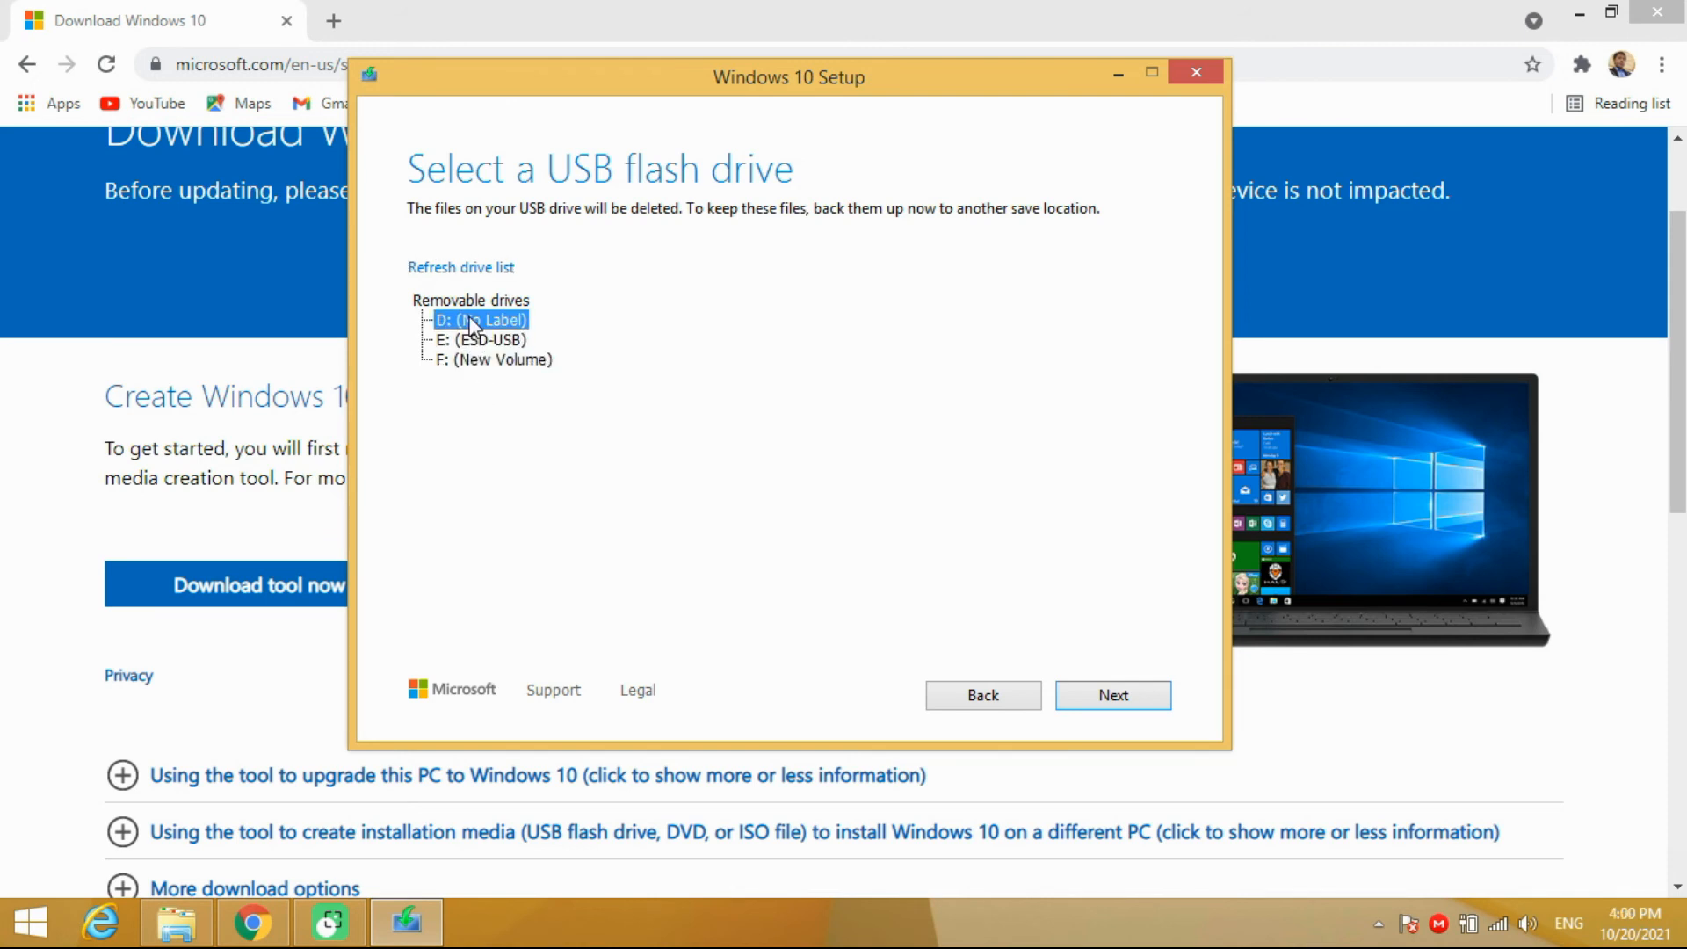
left_click(481, 362)
left_click(482, 341)
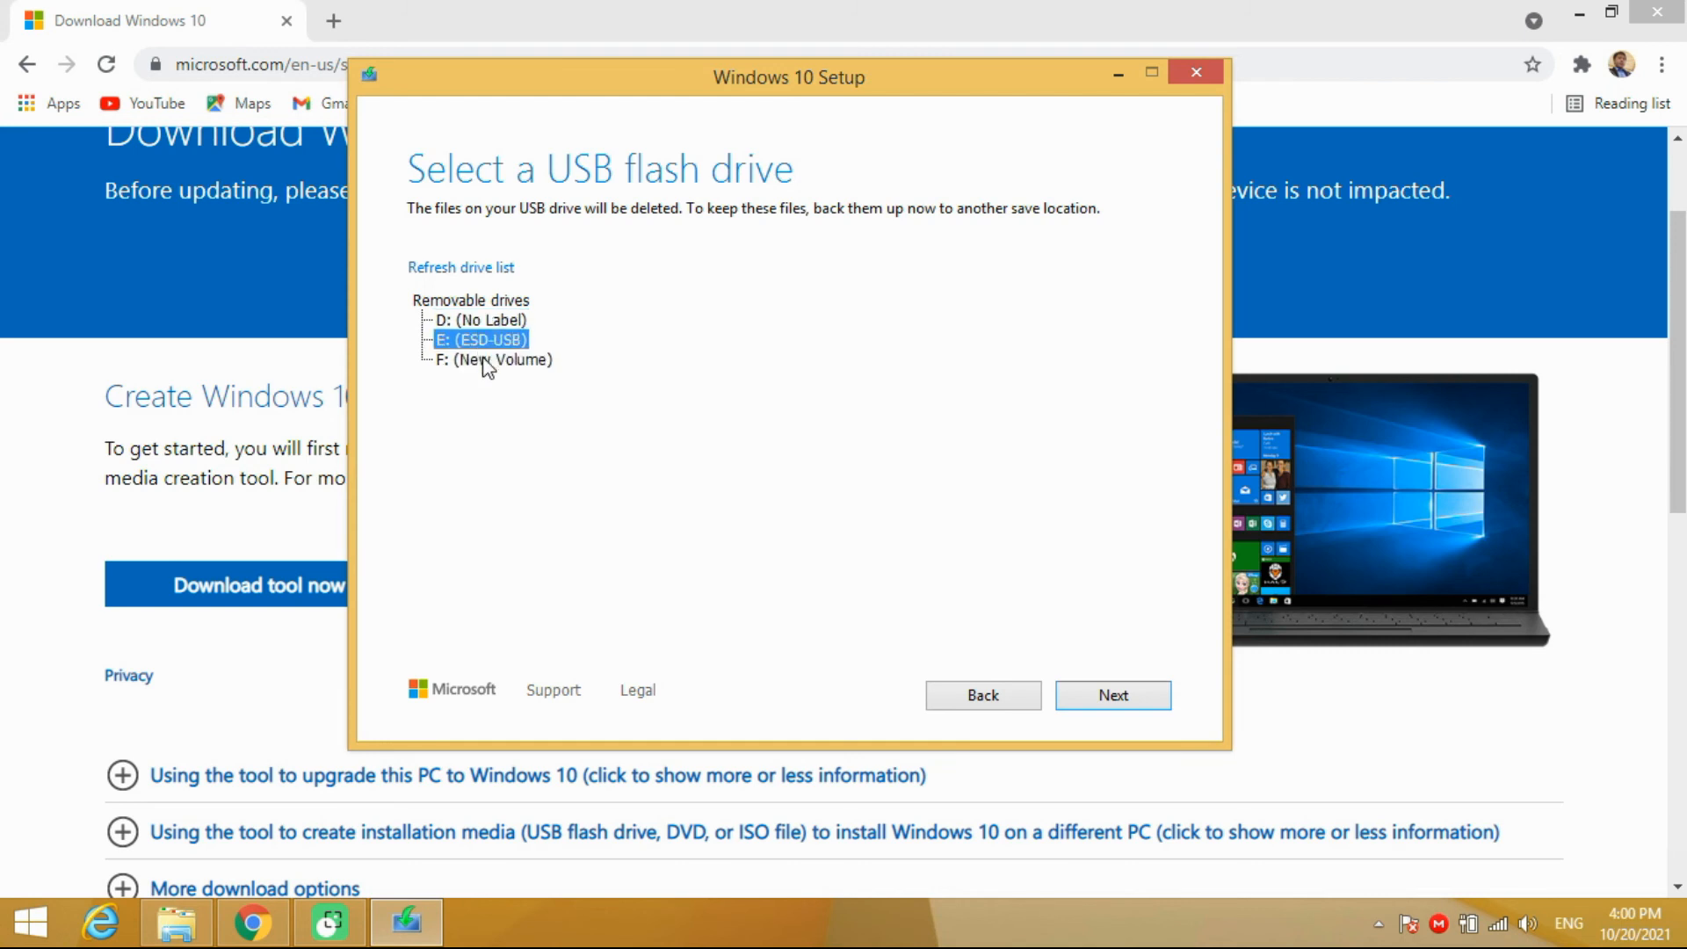
left_click(490, 361)
left_click(482, 341)
left_click(473, 321)
left_click(492, 362)
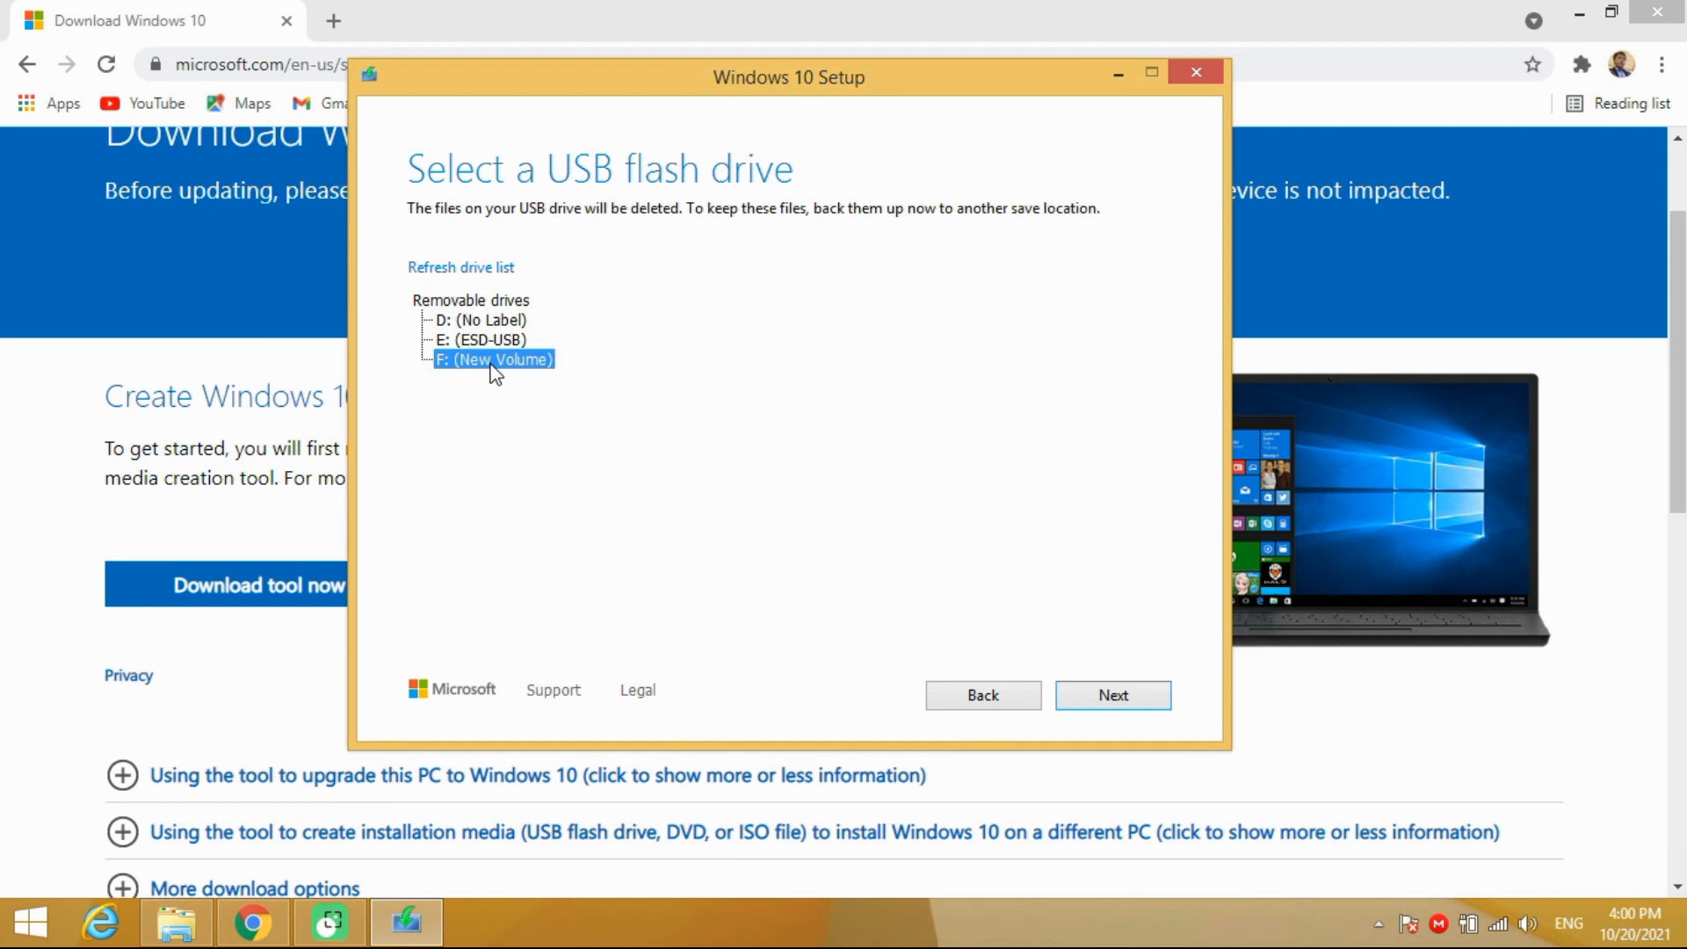
left_click(484, 339)
left_click(482, 322)
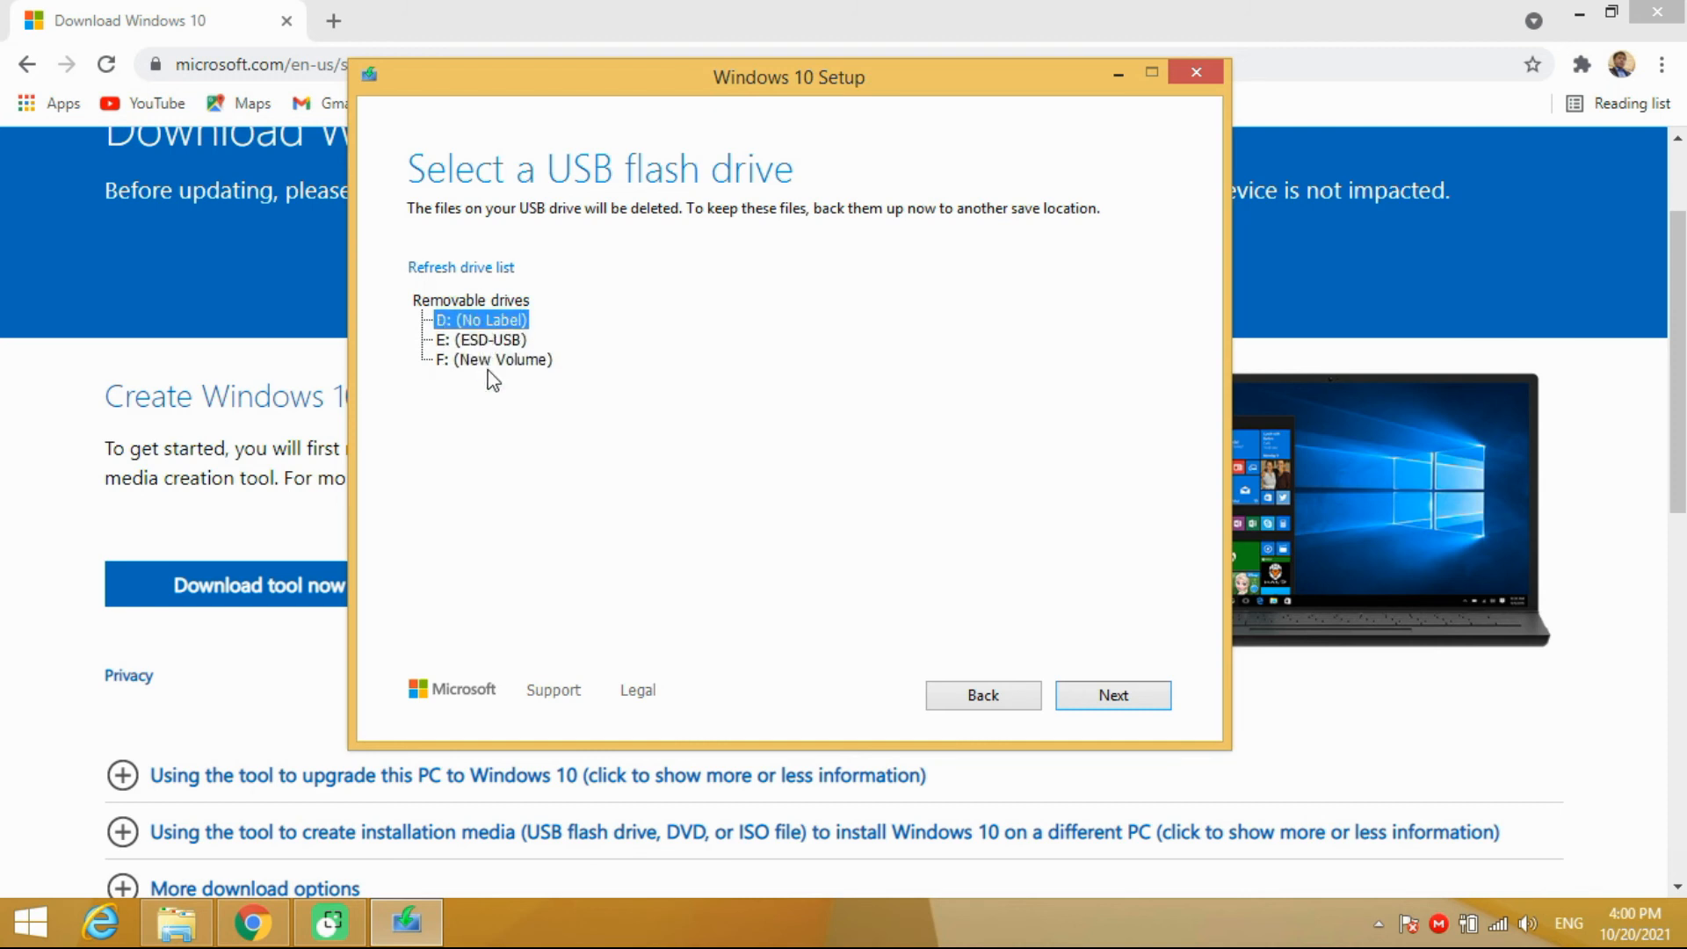
left_click(490, 360)
left_click(485, 340)
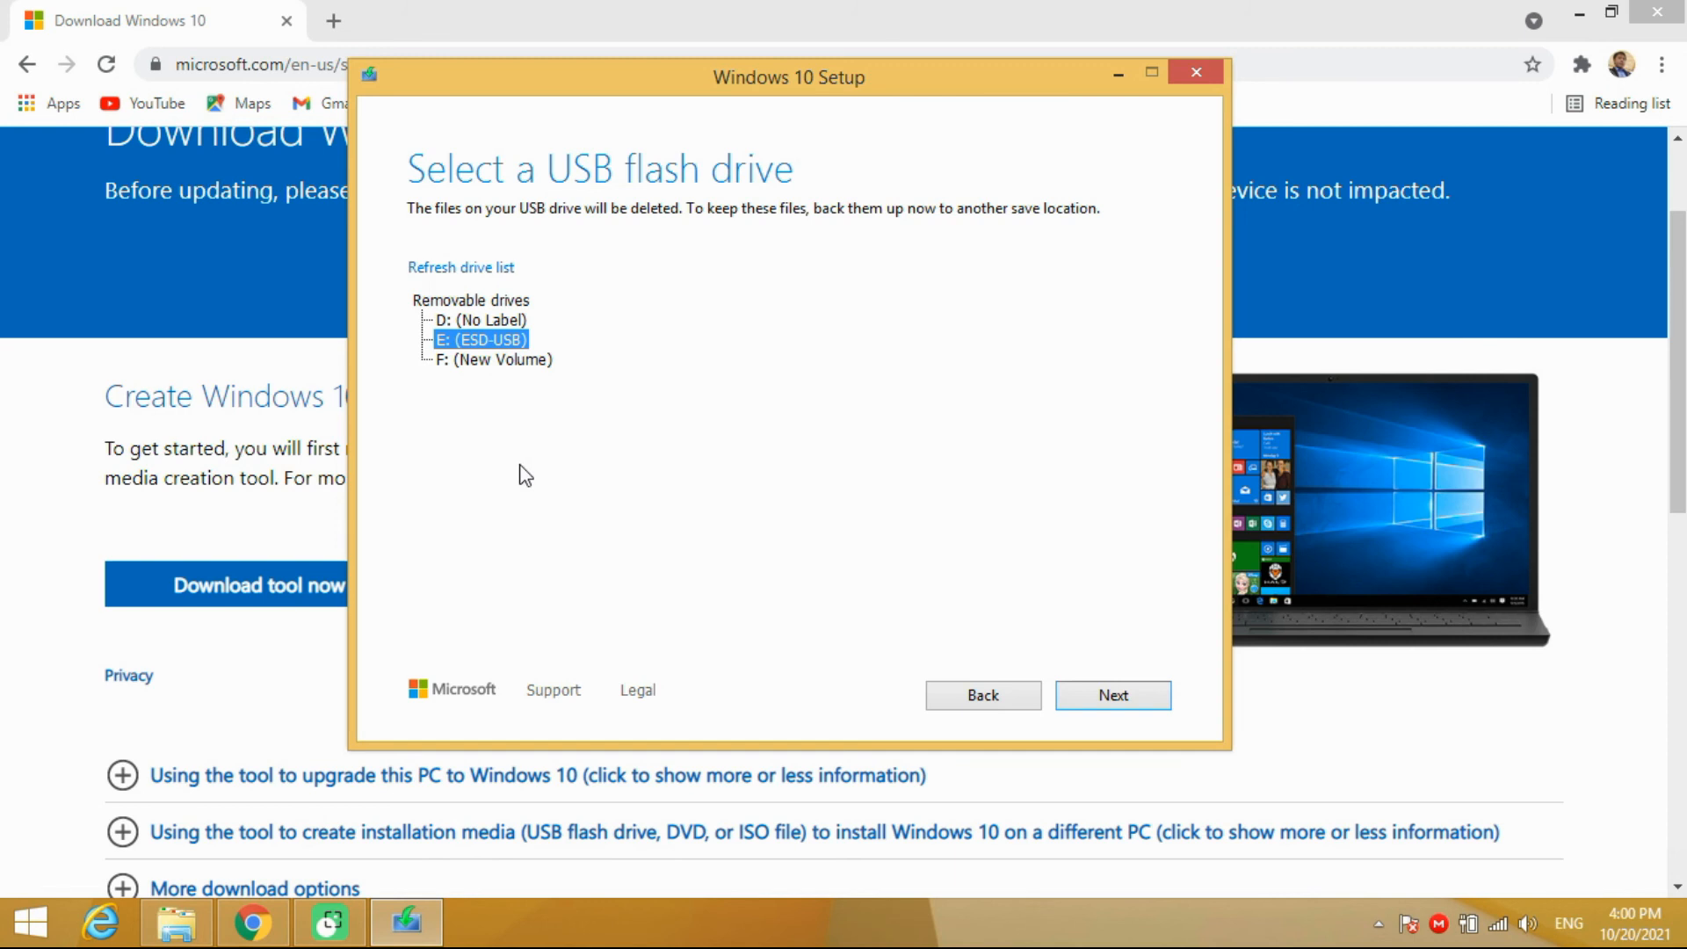
left_click(473, 320)
left_click(486, 359)
left_click(482, 341)
left_click(1111, 696)
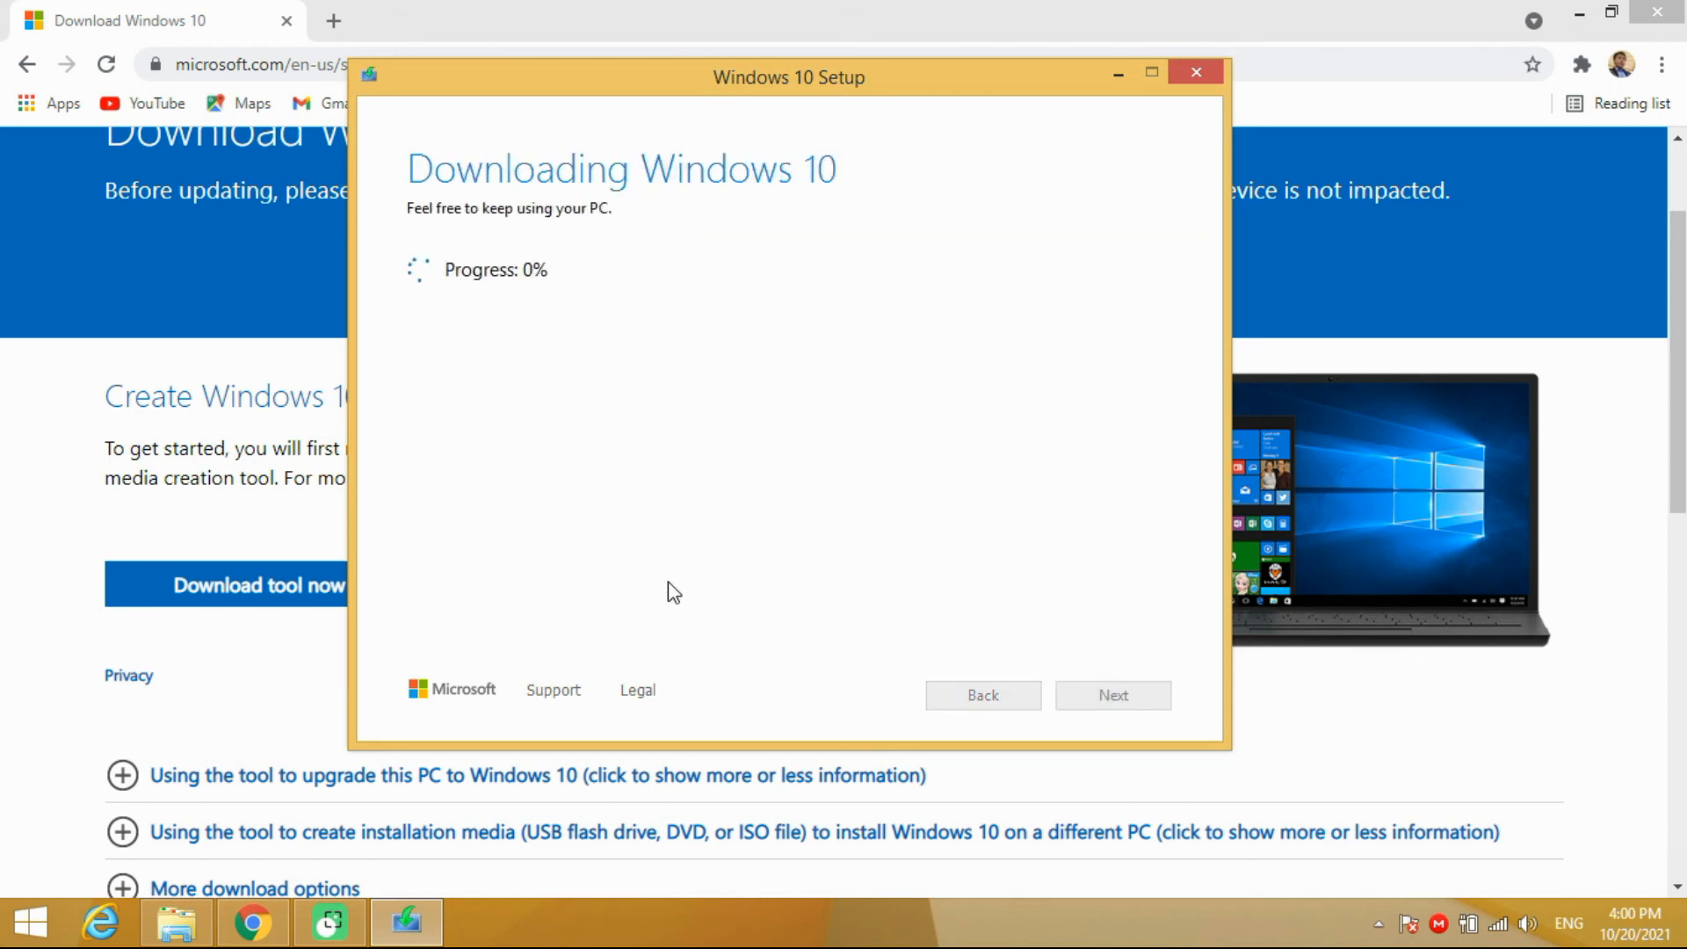